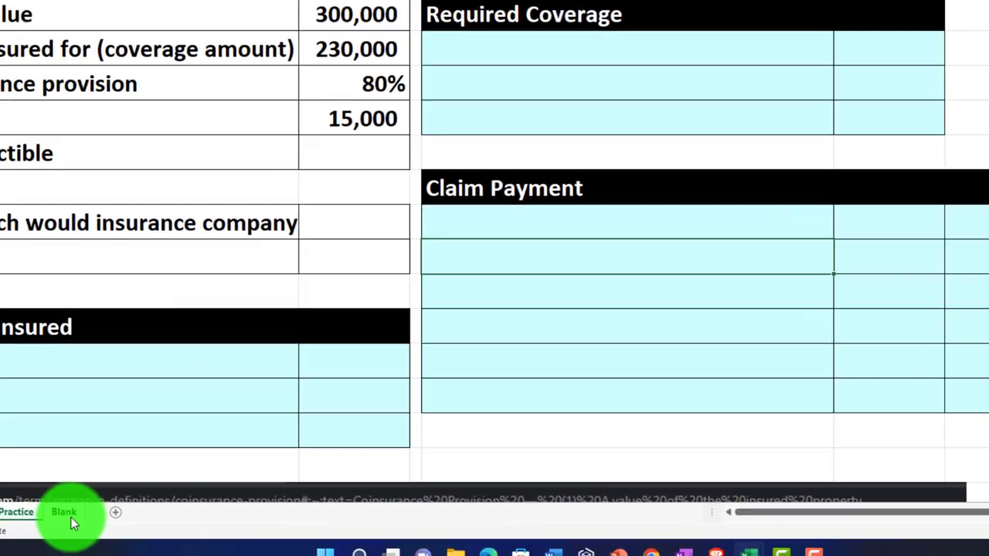
Switch to the Blank sheet and select the input block A1:B8.
click(205, 497)
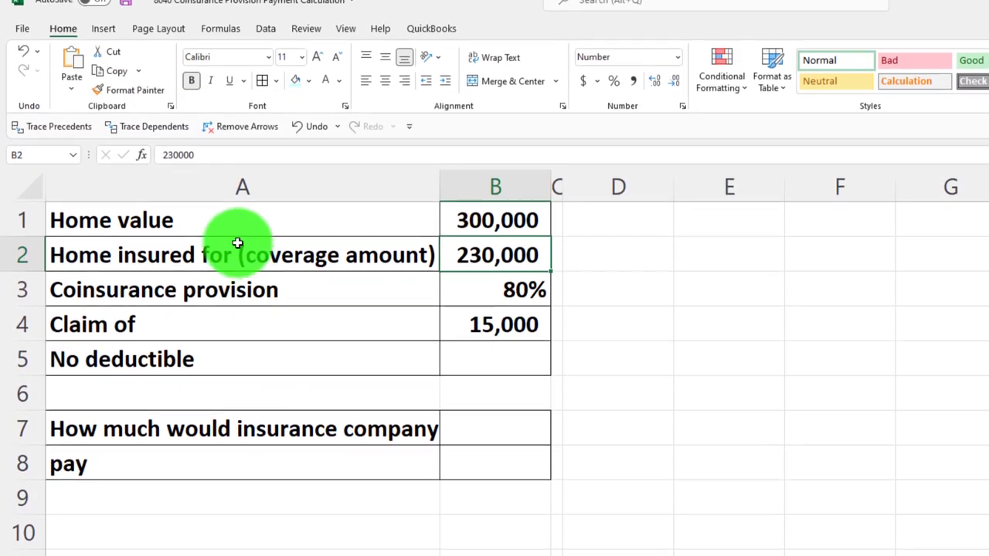
click(268, 10)
drag(268, 252, 491, 468)
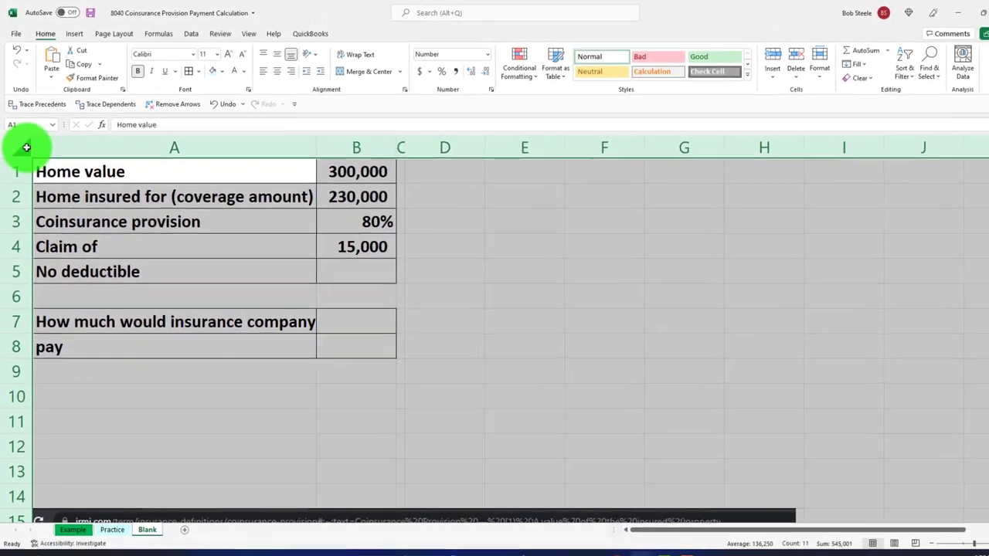
Preview Currency format with no symbol for the whole sheet, then close Format Cells unapplied.
click(29, 172)
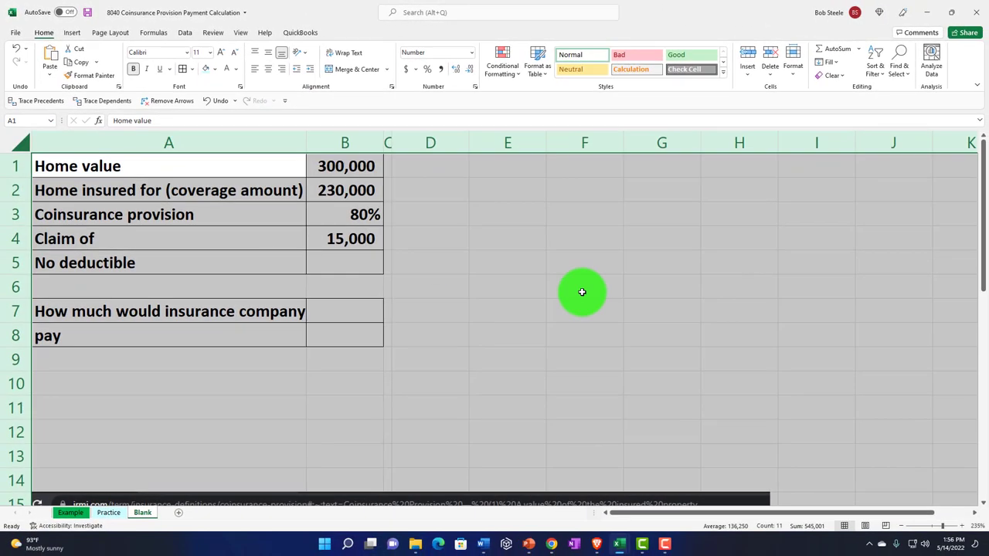
right_click(582, 292)
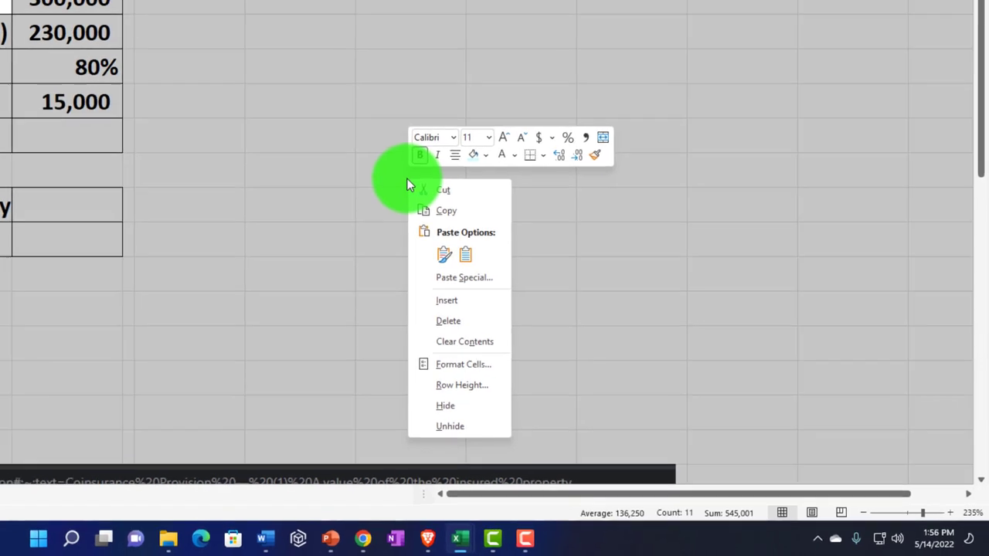
click(467, 365)
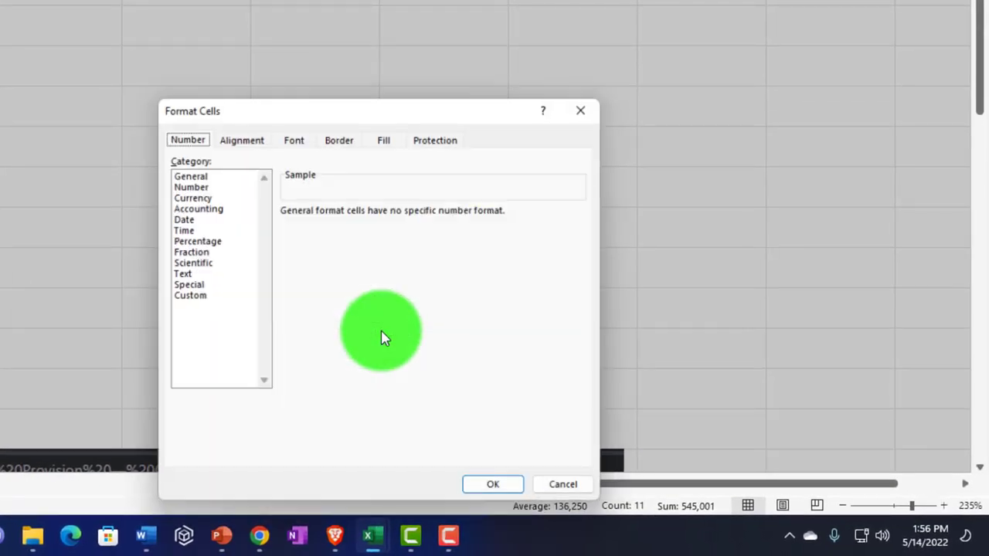
click(193, 197)
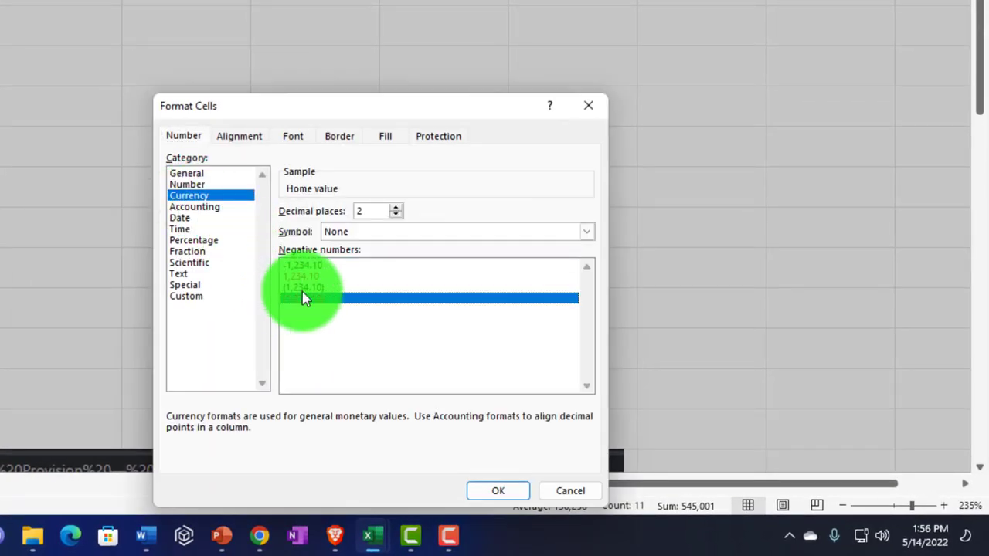
click(362, 234)
click(354, 248)
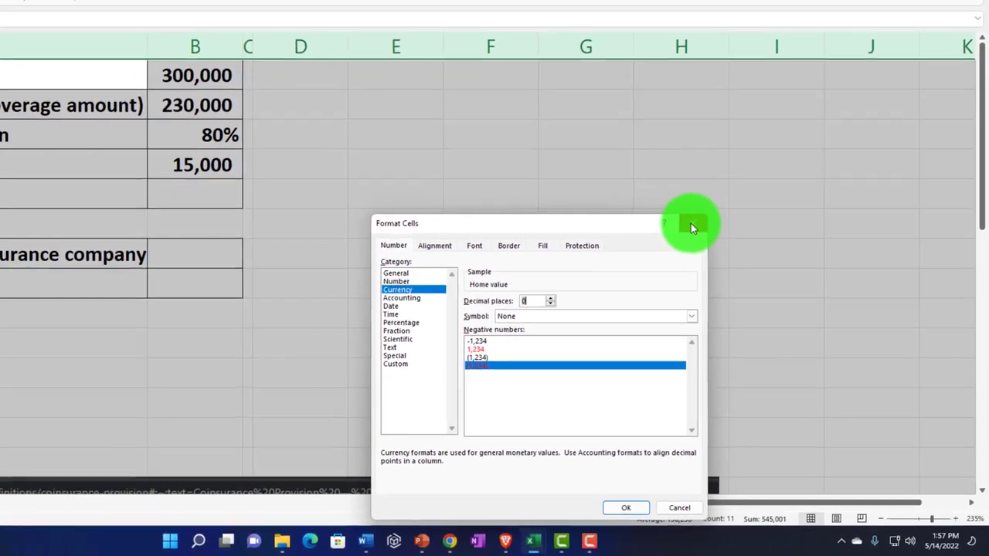
click(652, 179)
click(324, 153)
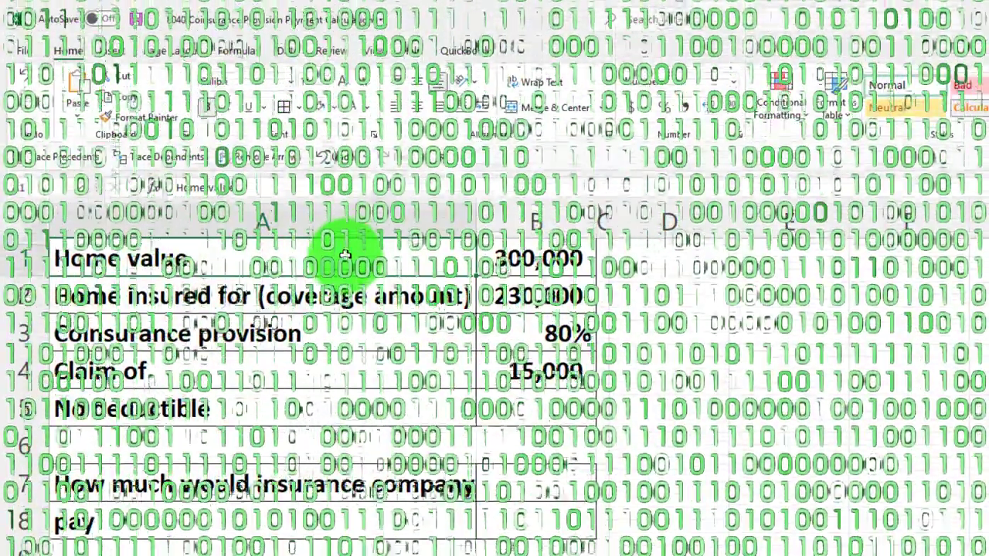
key(Down)
key(Down)
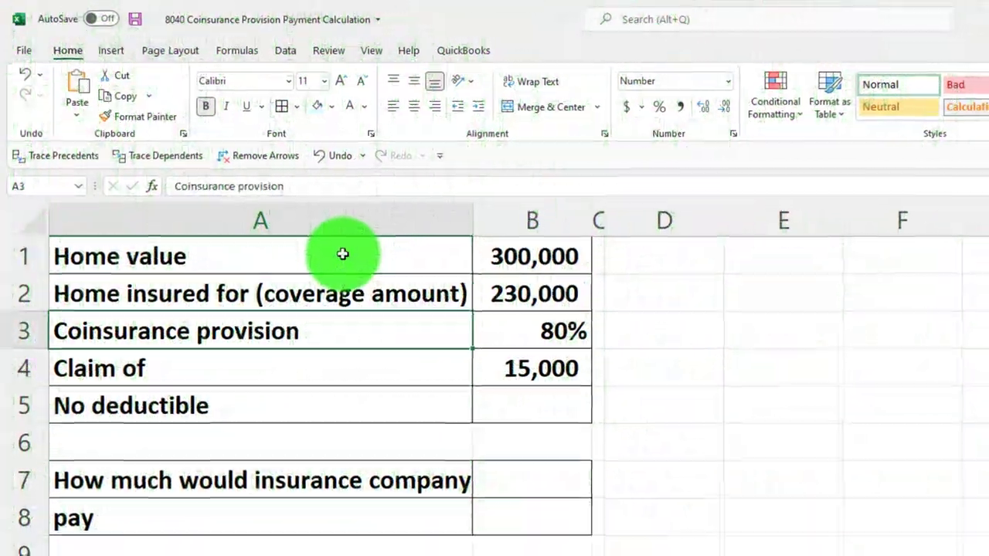
key(Right)
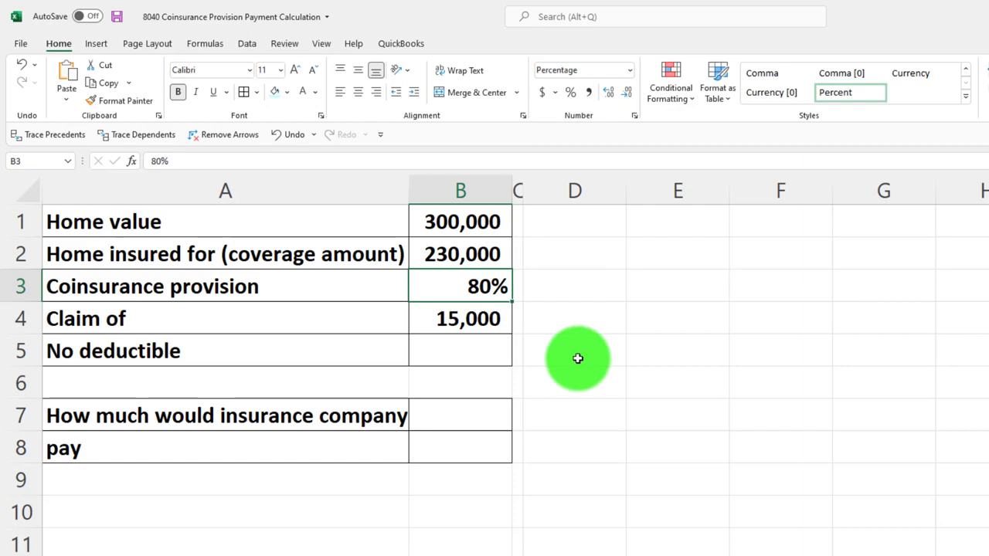
scroll(578, 359, down, 3)
click(549, 425)
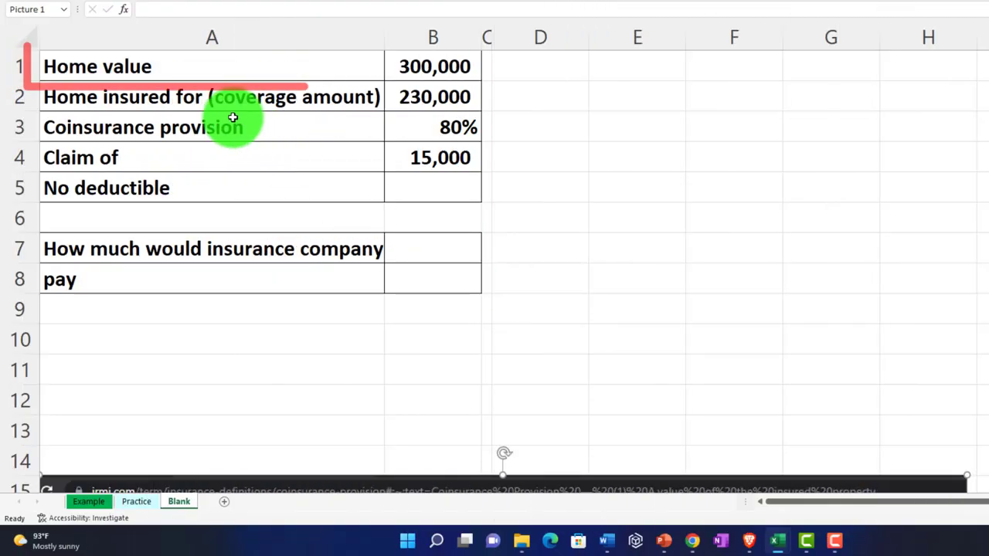
click(196, 64)
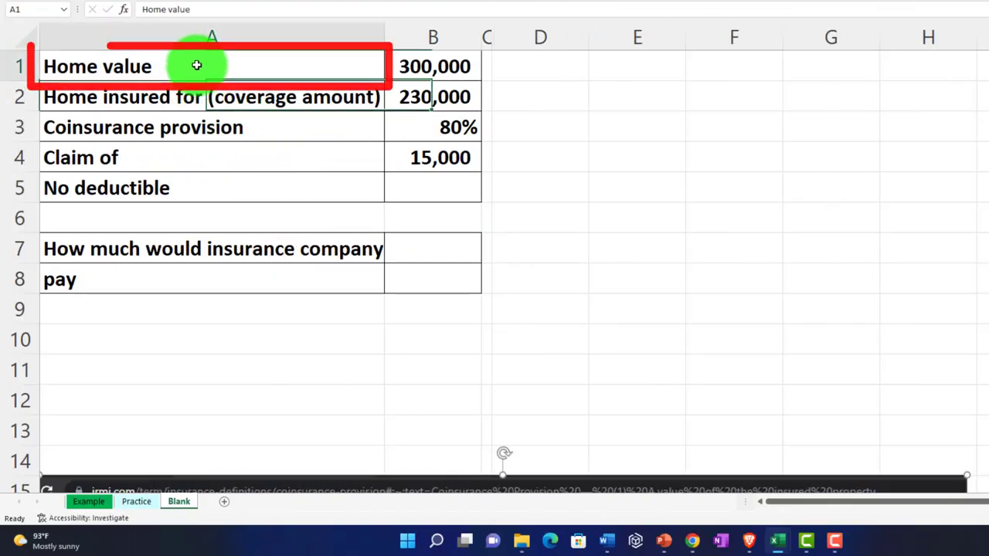
key(Right)
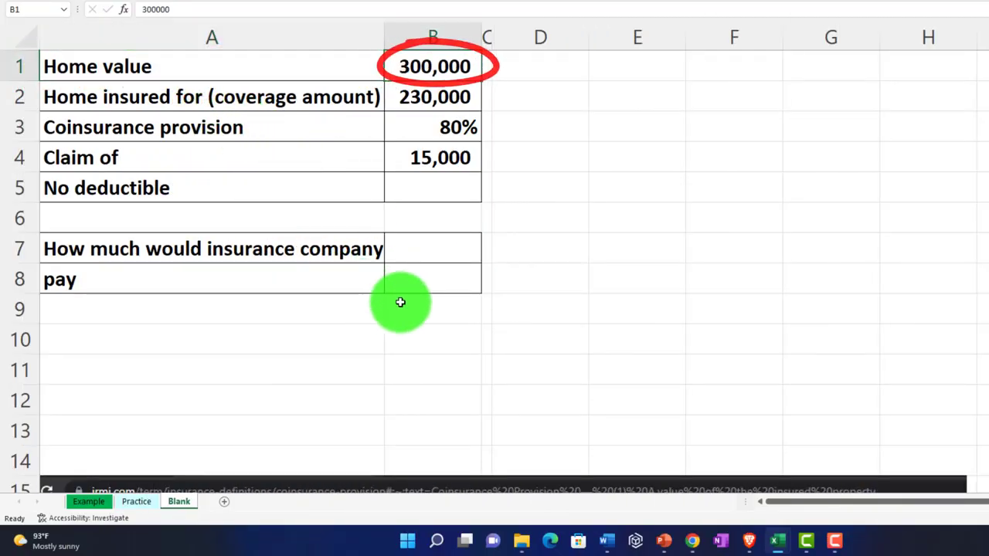
key(Return)
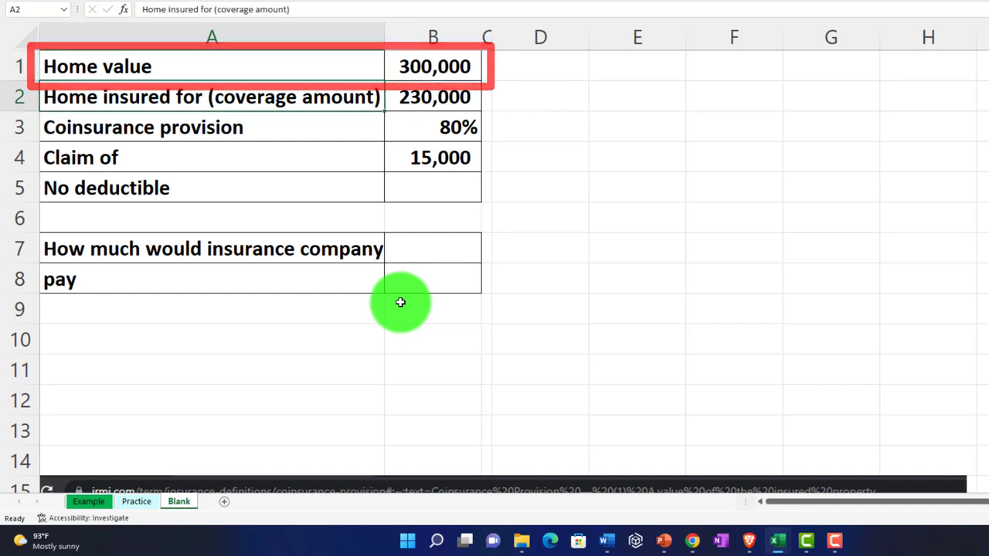
key(Return)
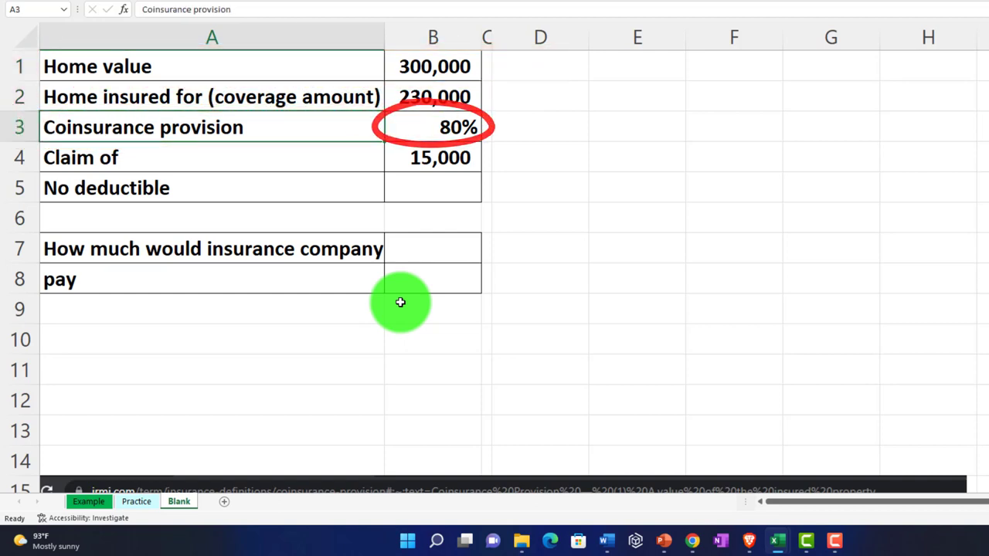
key(Down)
key(Right)
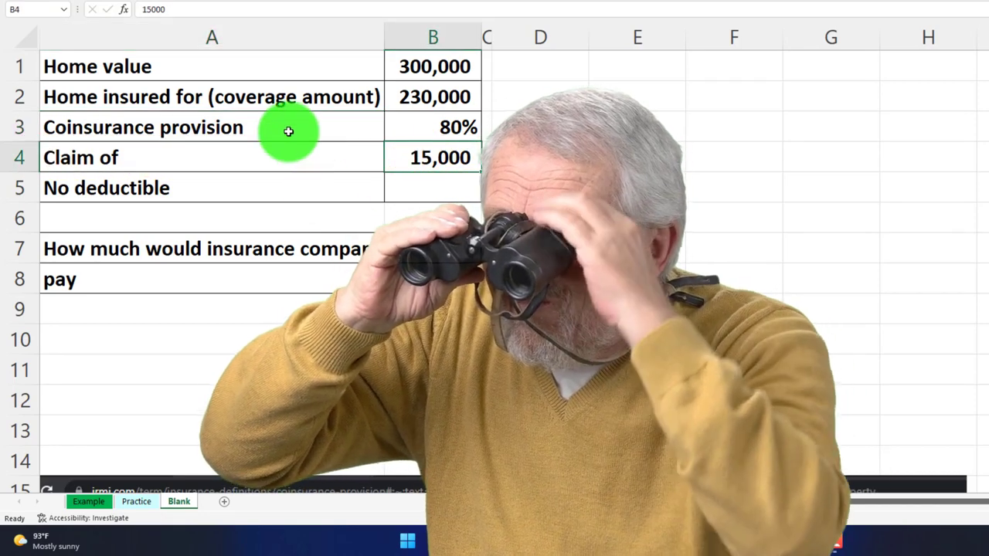
click(288, 132)
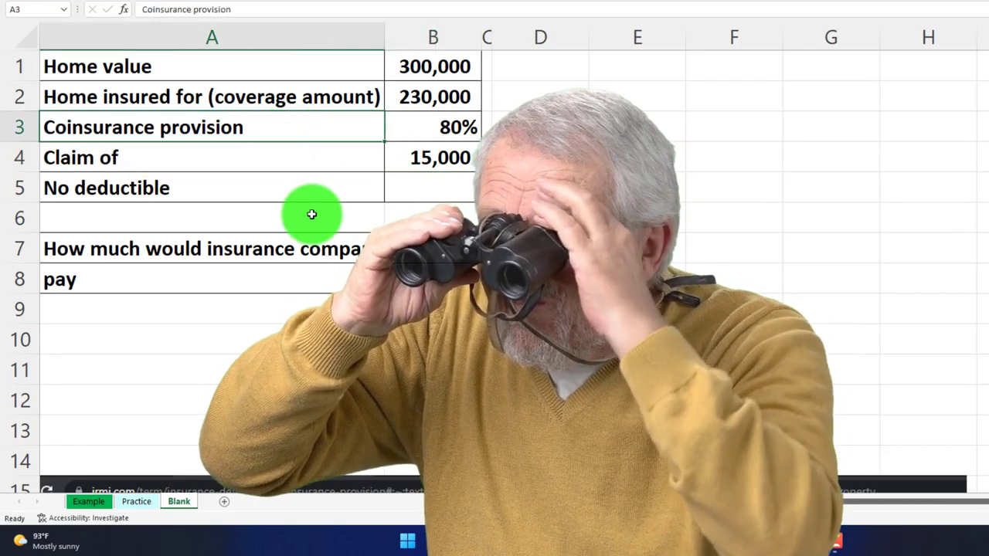
scroll(312, 217, down, 5)
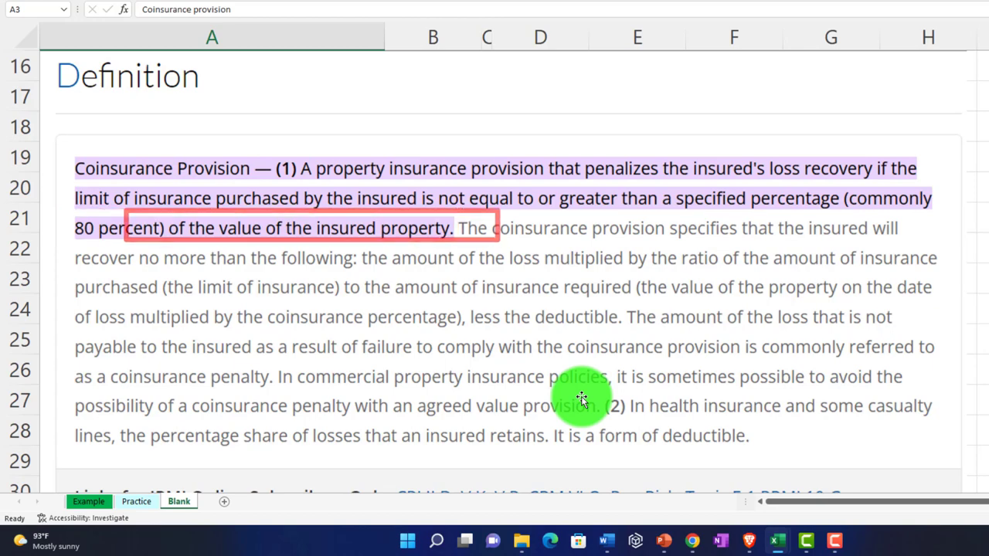
scroll(582, 402, up, 5)
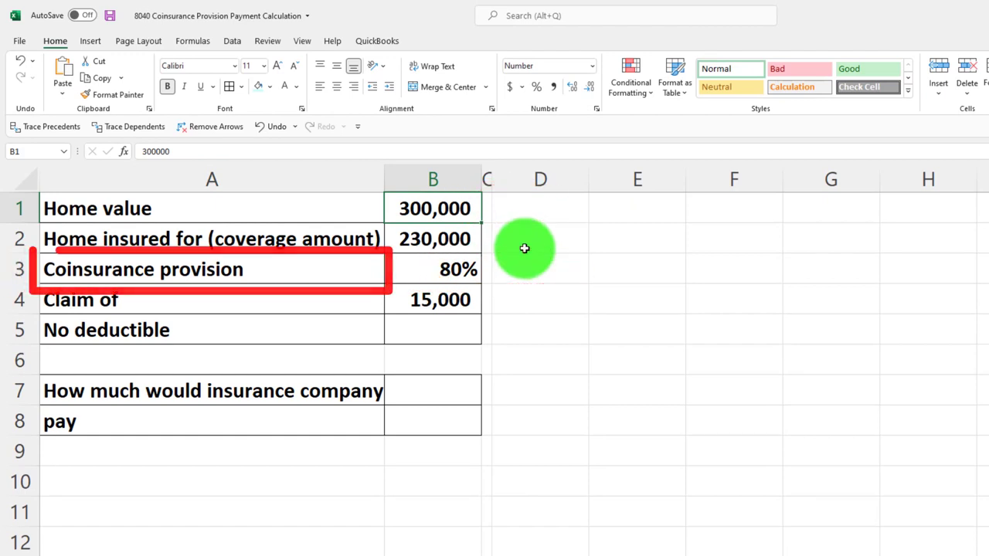
click(453, 236)
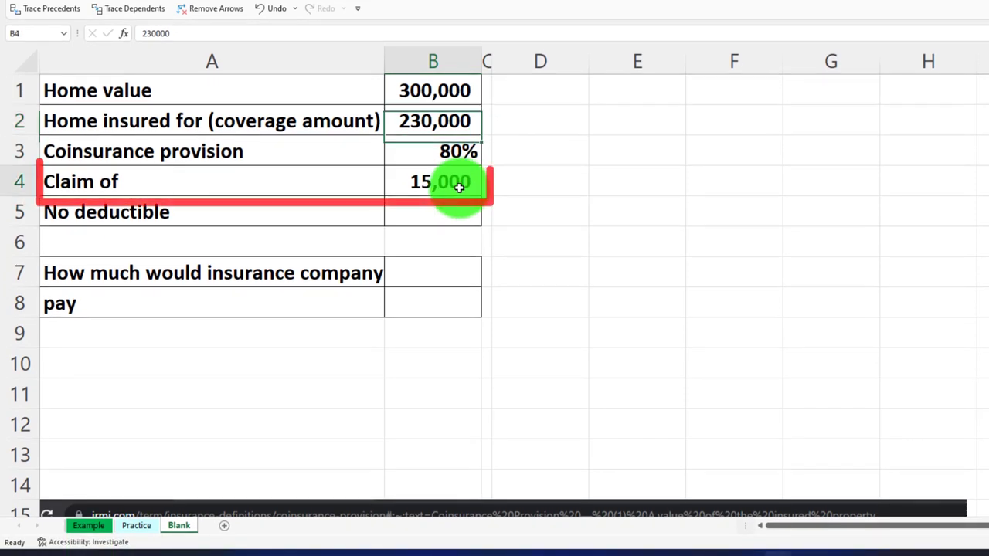
scroll(532, 257, down, 6)
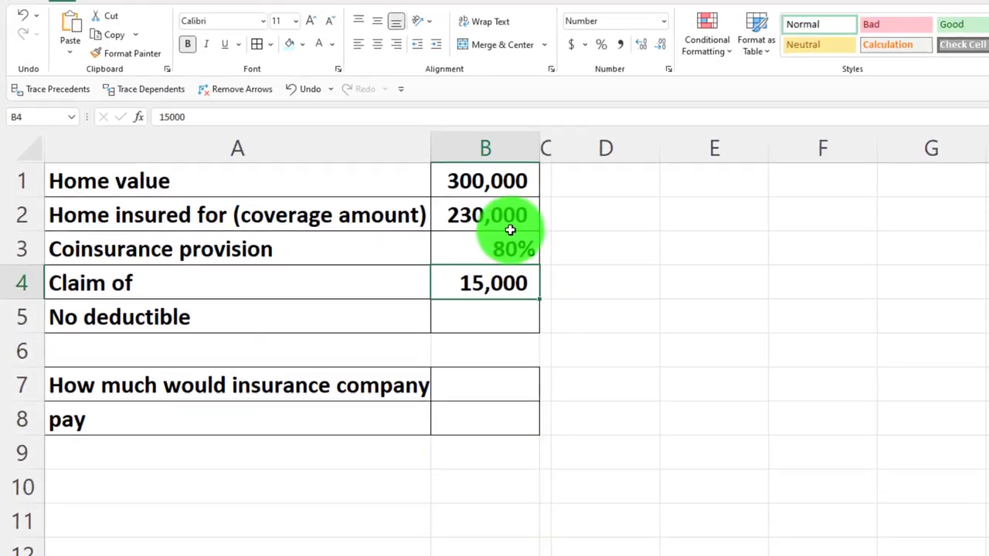
click(453, 123)
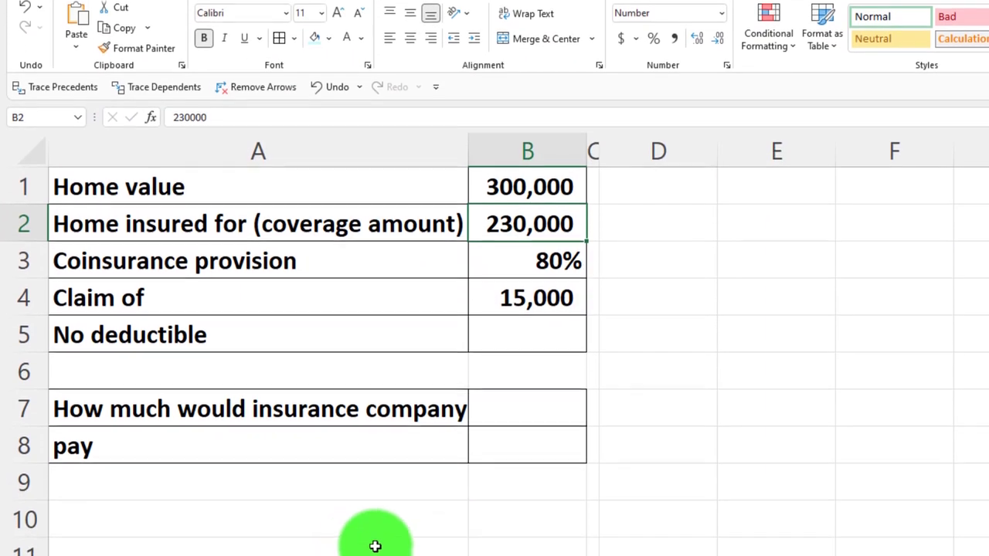
Label A10 'Percent Insured or Covered' and fill the A10:B10 header black.
click(194, 391)
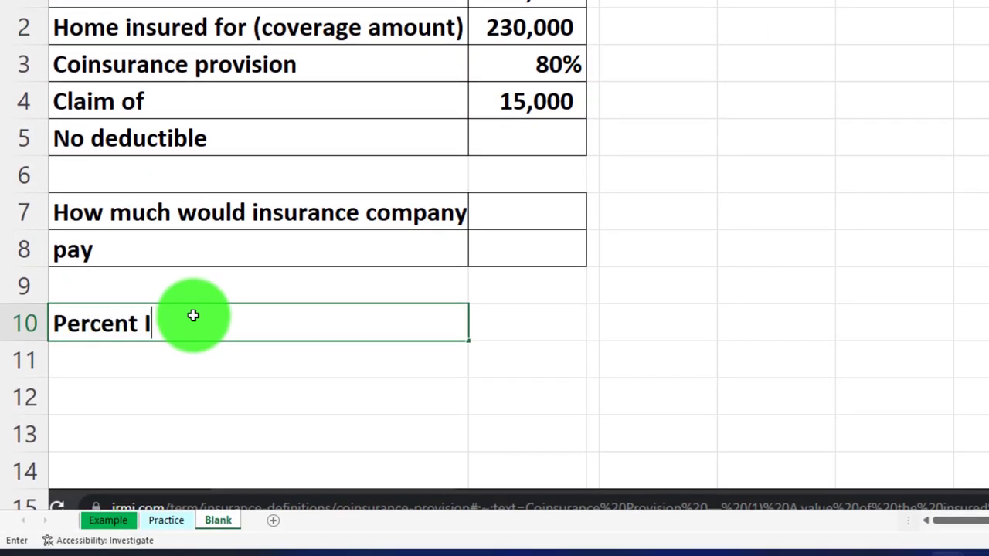
key(Return)
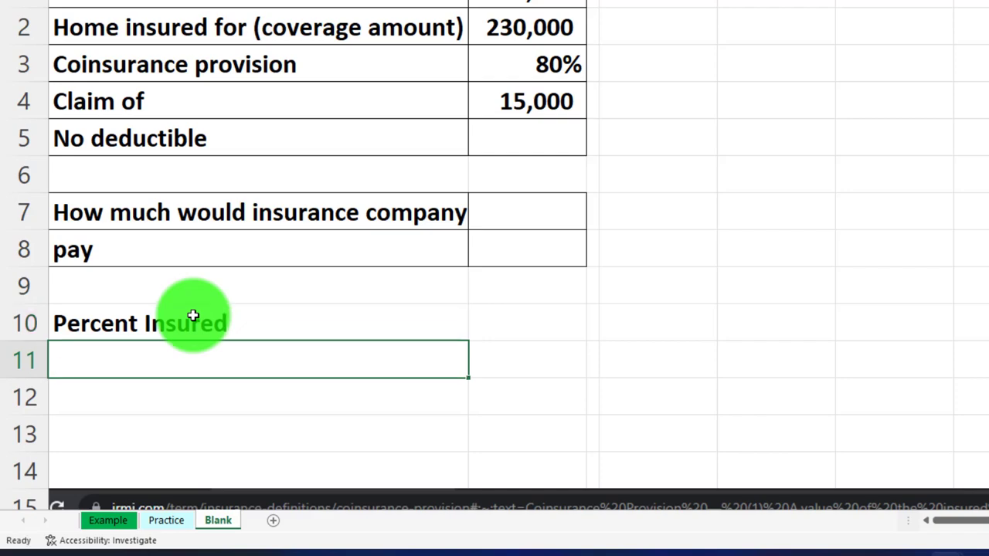
click(193, 316)
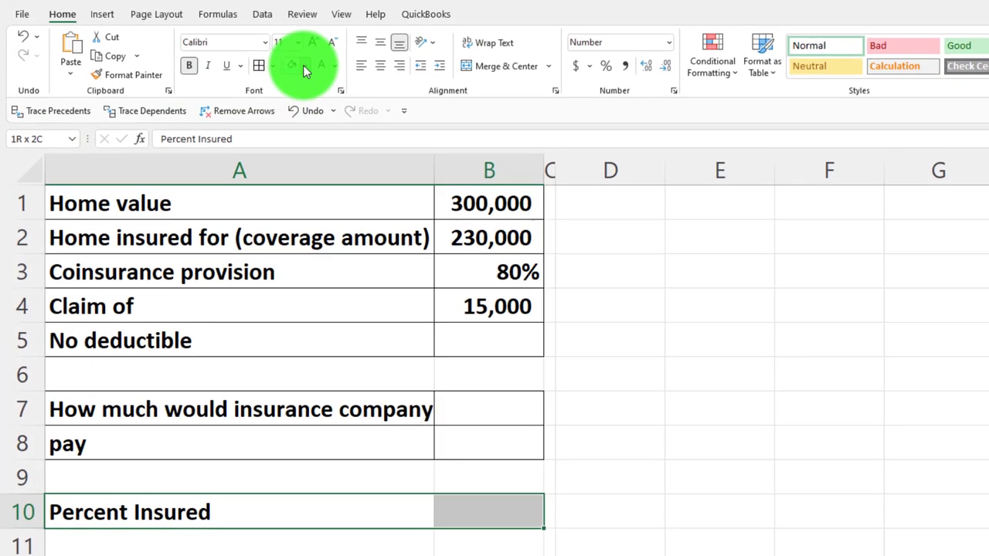
click(303, 67)
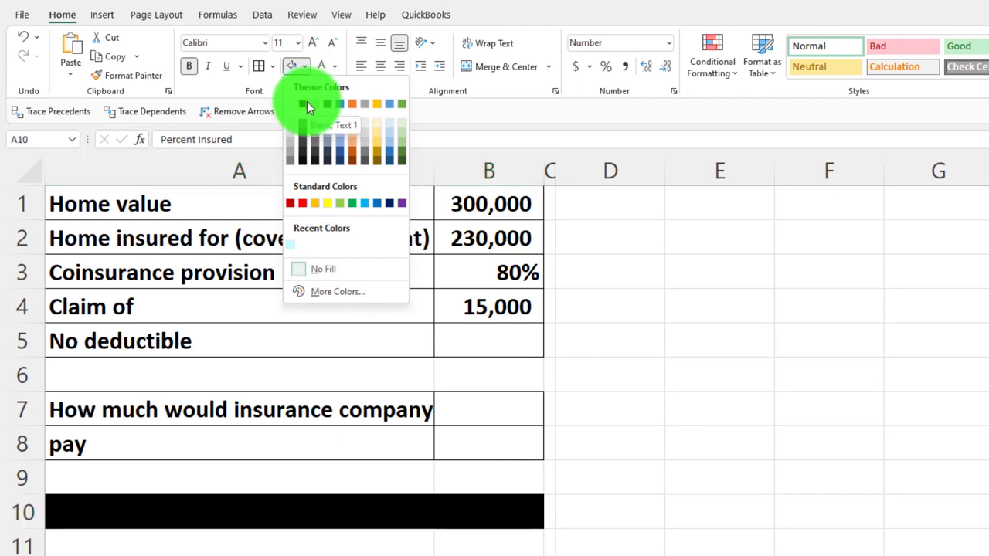
click(306, 102)
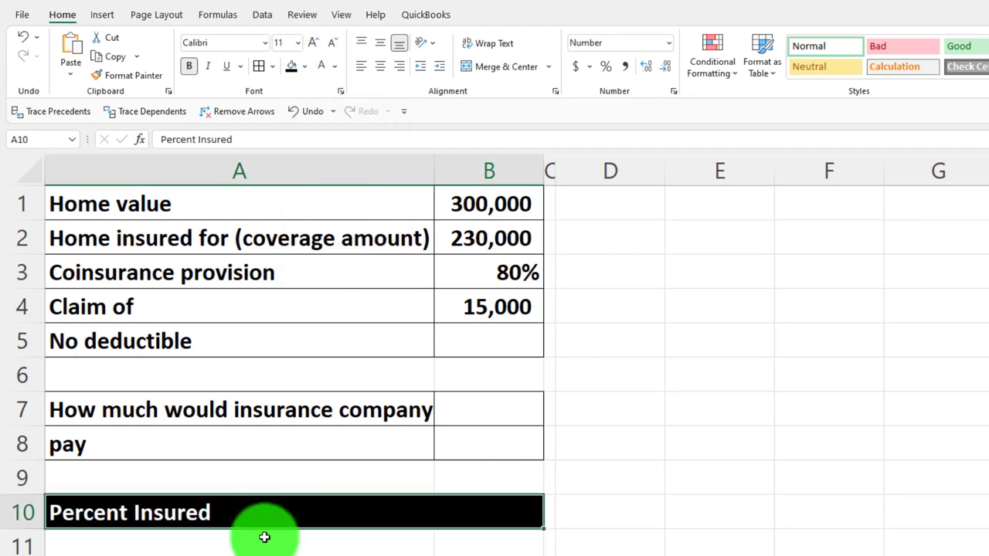
double_click(258, 512)
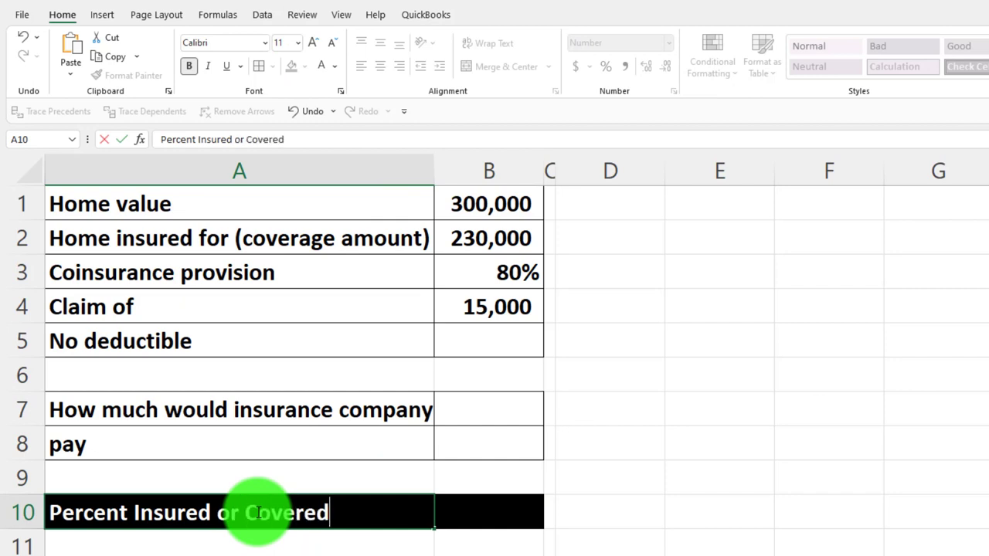
text(or Covered)
key(Return)
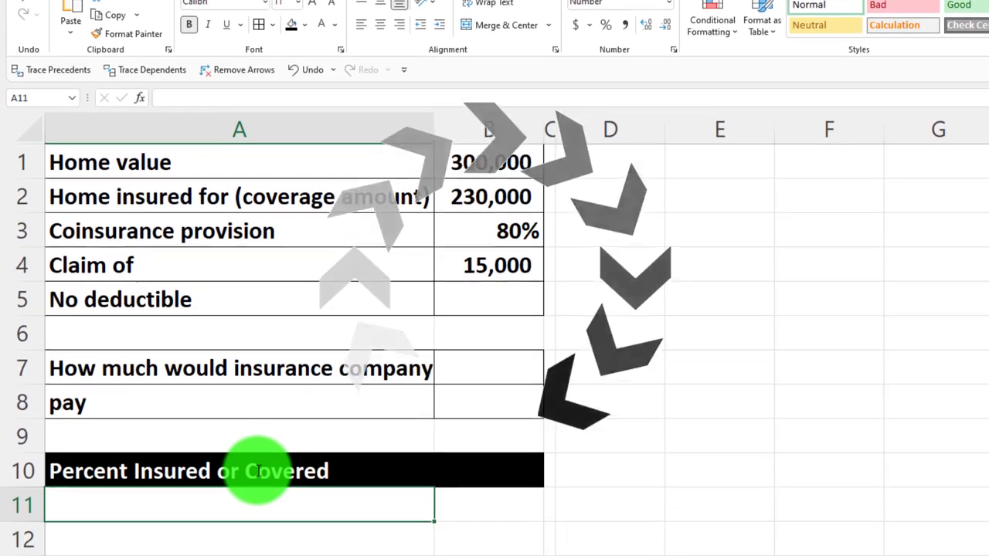
Link A11 to the coverage amount label (=A2) and B11 to the 230,000 coverage (=B2).
text(=)
key(Up)
key(Up)
key(Up)
key(Up)
key(Up)
key(Up)
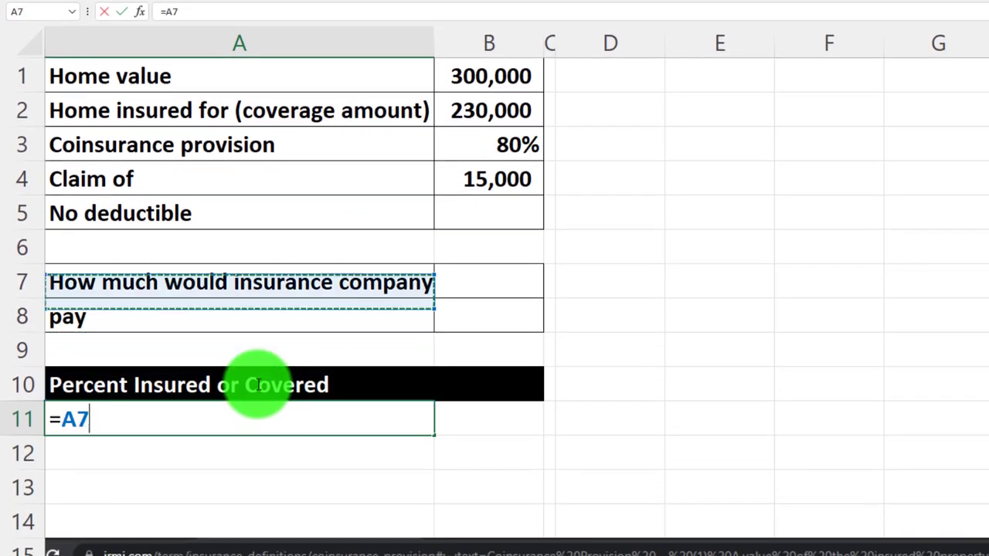
key(Up)
key(Up)
key(Up)
key(Tab)
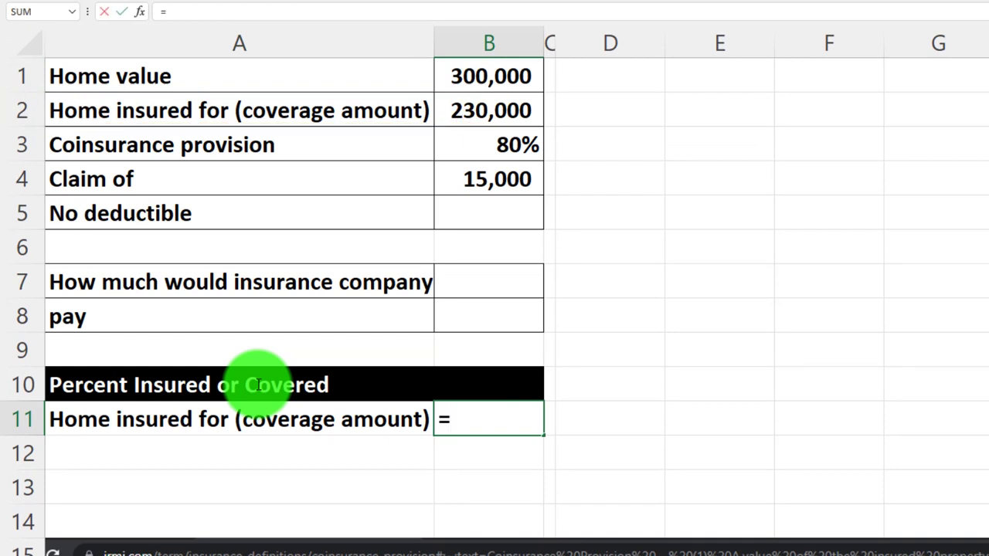
text(=)
key(Up)
key(Up)
key(Up)
key(Up)
key(Up)
key(Up)
key(Up)
key(Up)
key(Up)
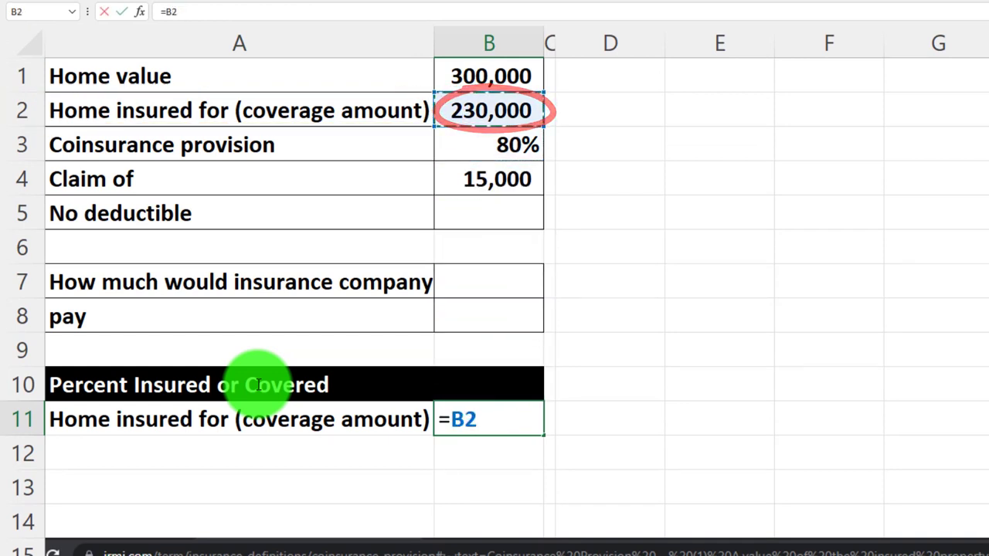
key(Return)
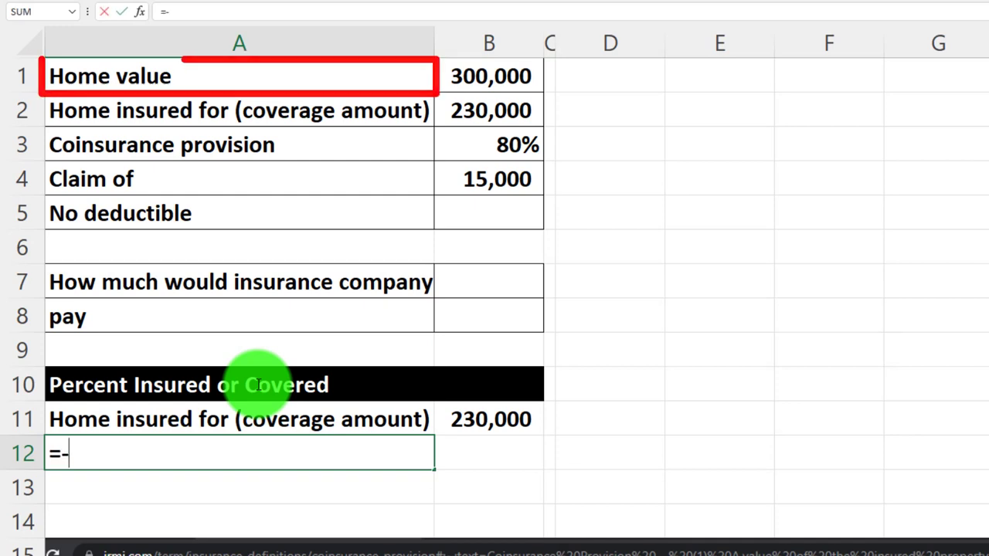
Link A12 to the Home value label (=A1) and B12 to the 300,000 home value (=B1).
text(=-)
key(BackSpace)
key(Up)
key(Up)
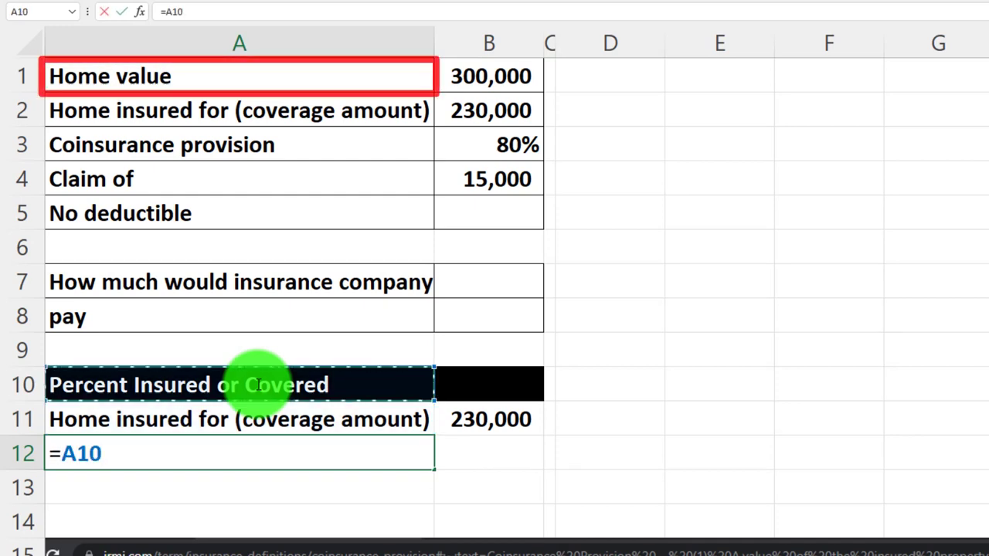
key(Up)
key(Up)
key(Up)
key(Up)
key(Up)
key(Up)
key(Up)
key(Up)
key(Up)
key(Tab)
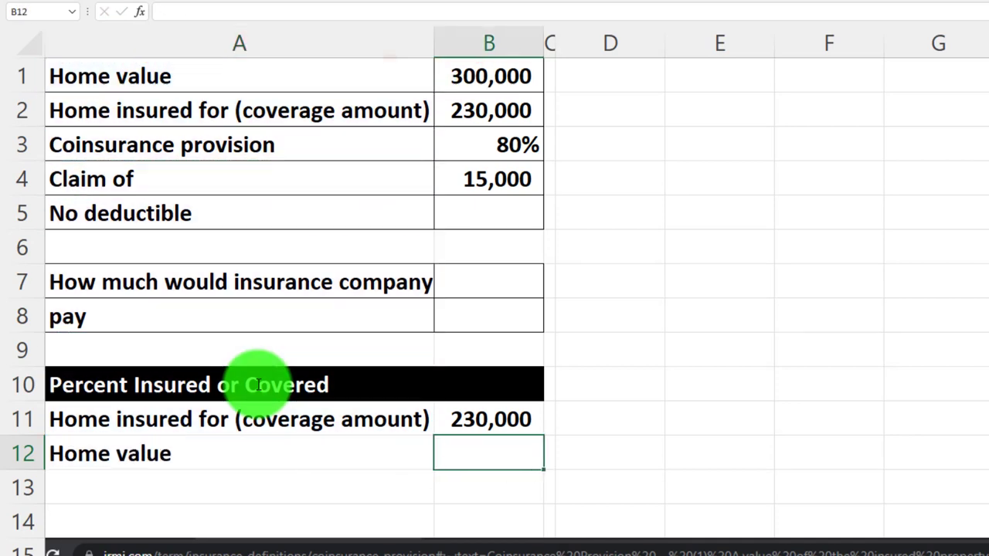
key(Up)
key(Up)
key(Up)
key(Up)
key(Up)
key(Up)
key(Up)
key(Up)
key(Up)
key(Up)
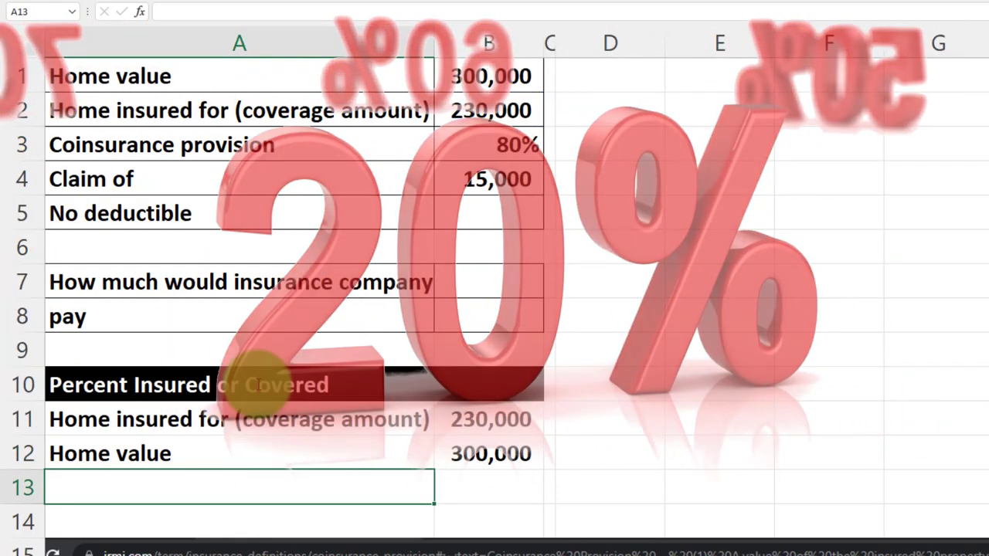
Label A13 'Percent insured or covered' and enter =B11/B12 in B13.
text(Percent insured or covered)
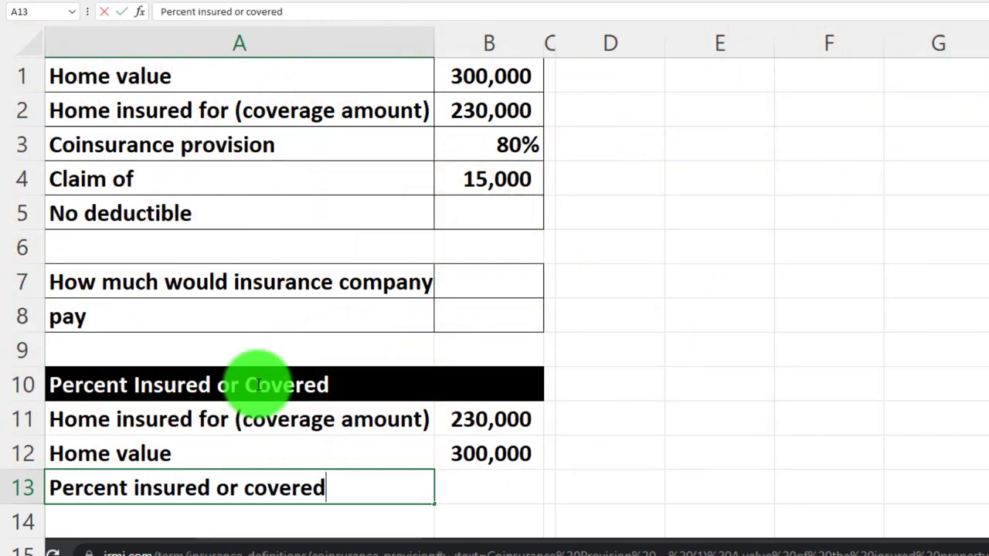
key(Tab)
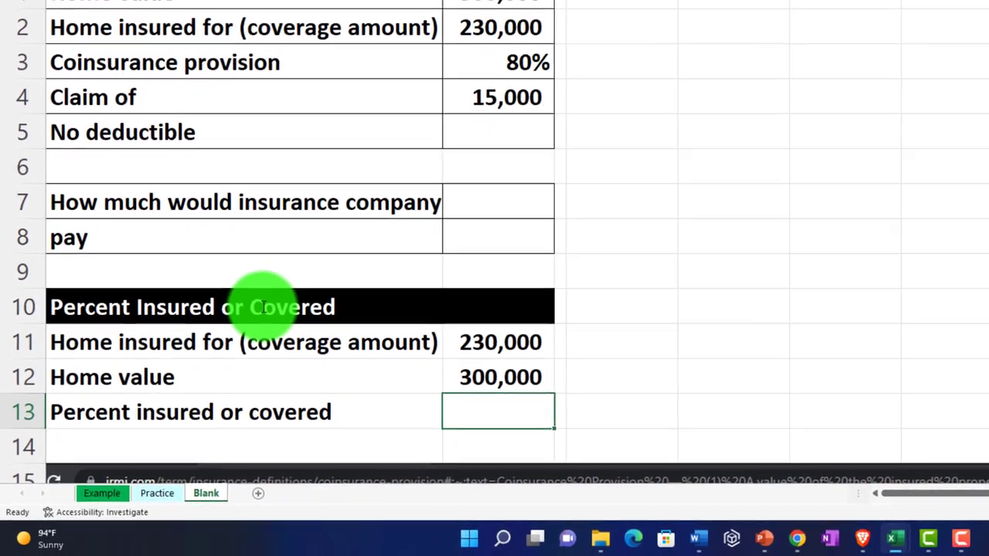
text(=)
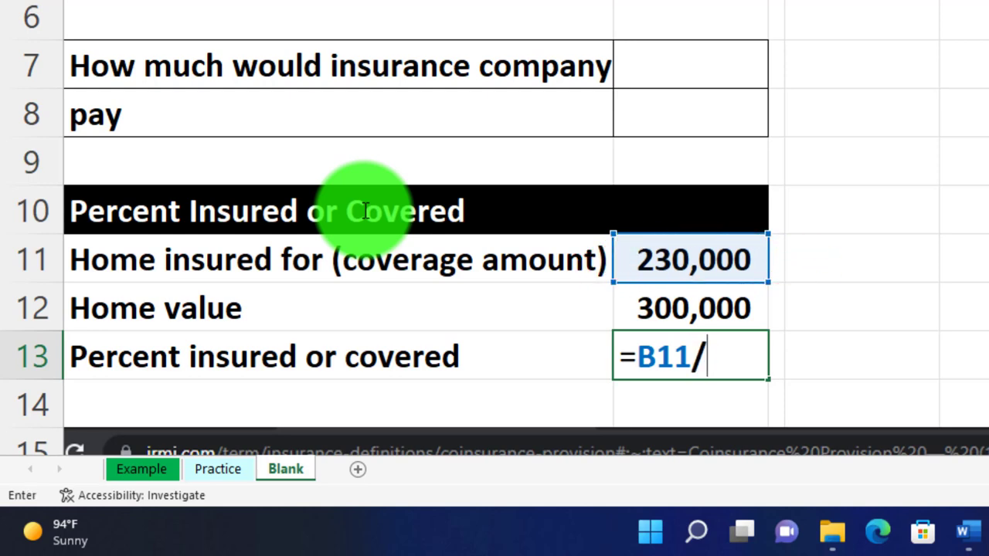
key(Return)
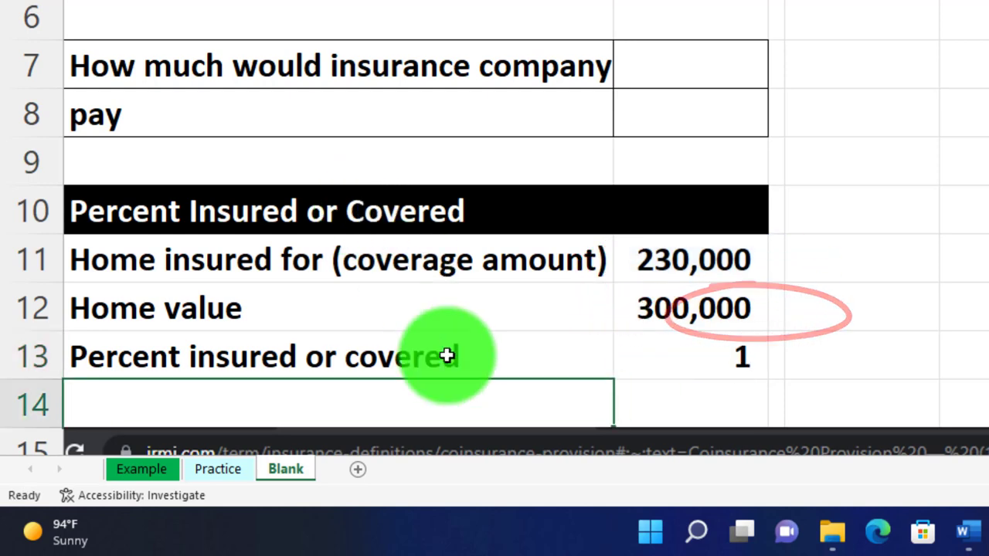
click(667, 376)
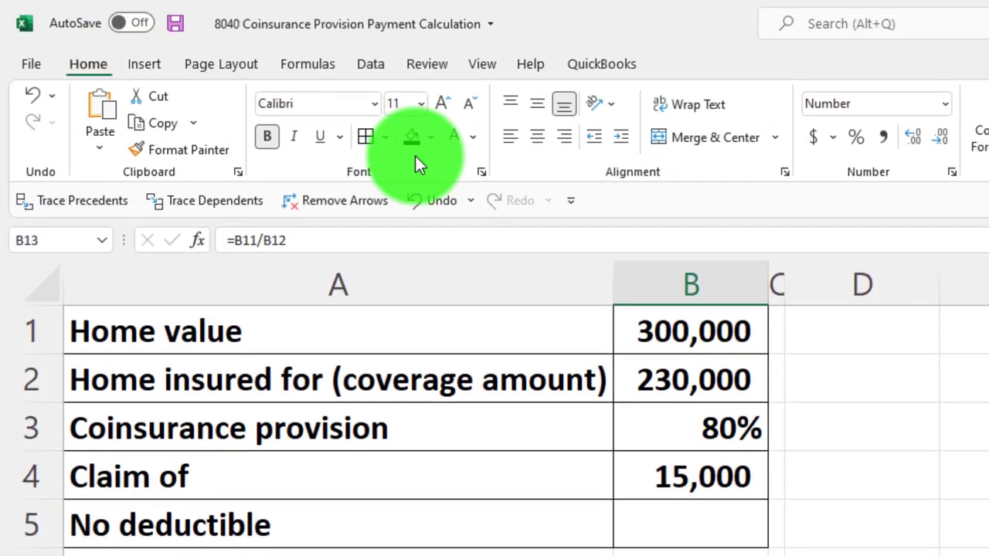
Display B13 as a 76.67% percentage and select the A11:B13 block.
click(853, 139)
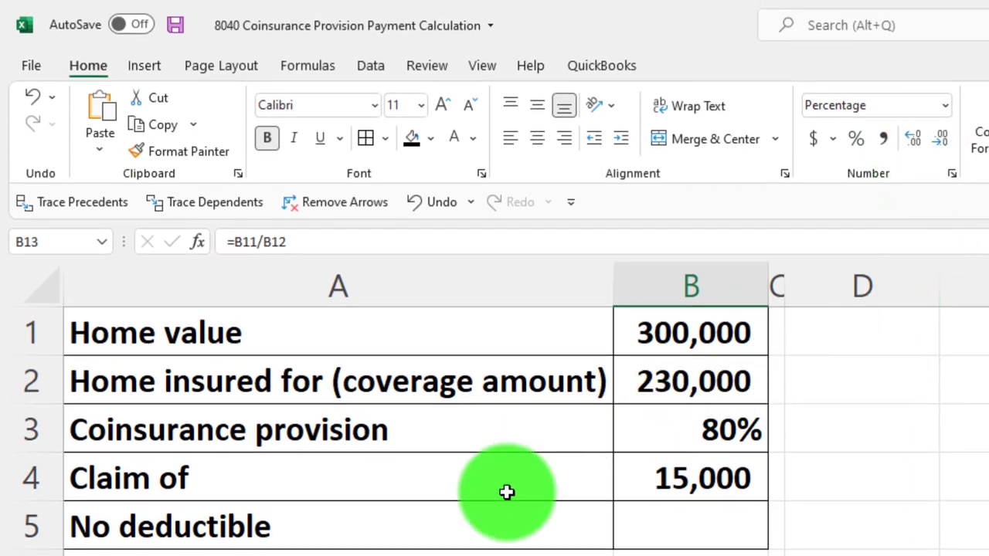
drag(508, 488, 647, 479)
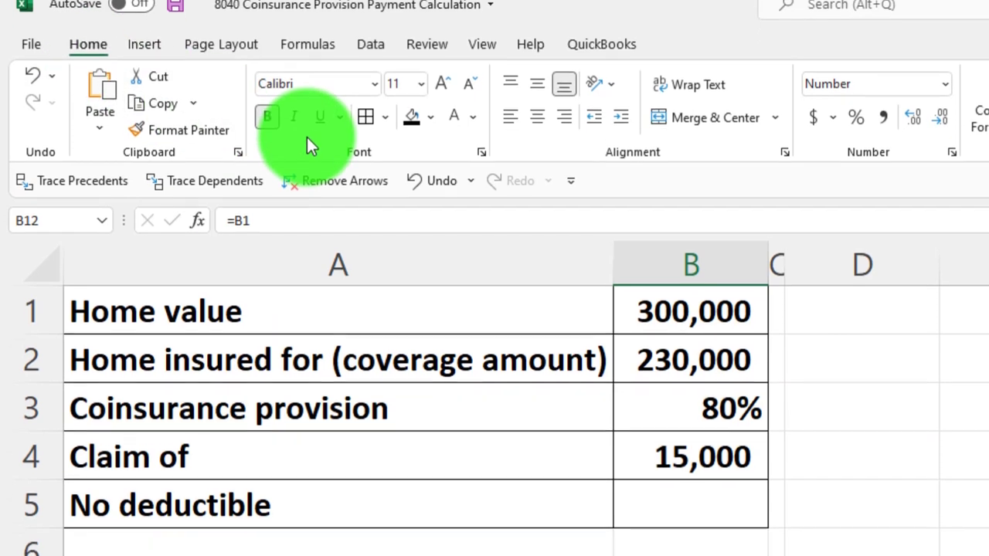
click(377, 308)
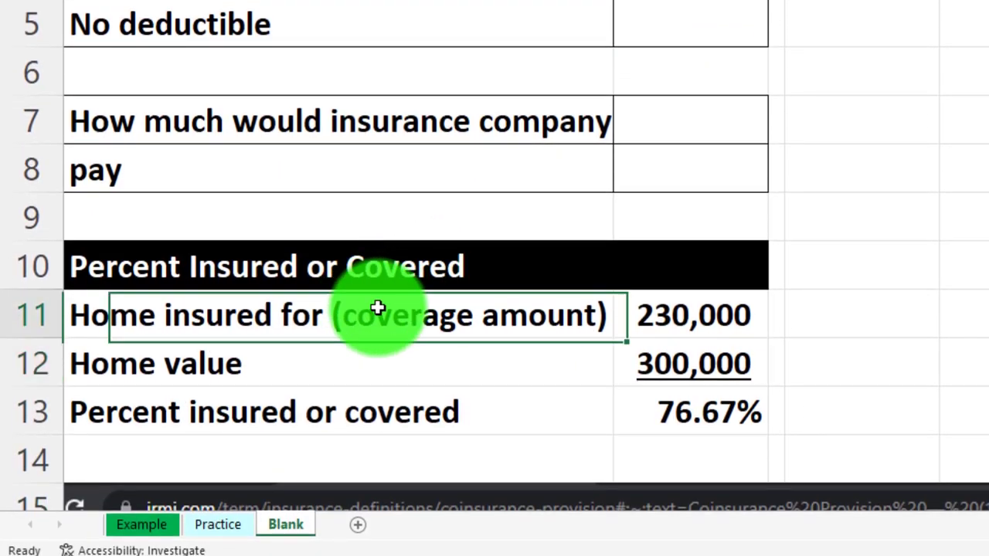
drag(377, 308, 630, 398)
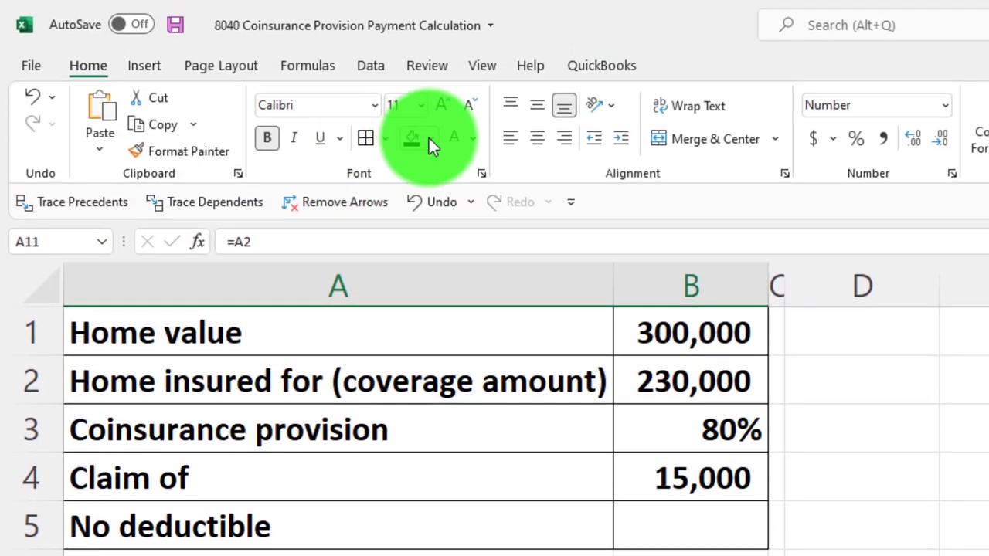
Shade A11:B13 with a fill colour and begin typing 'Required Coverage' in D1.
click(431, 143)
click(410, 395)
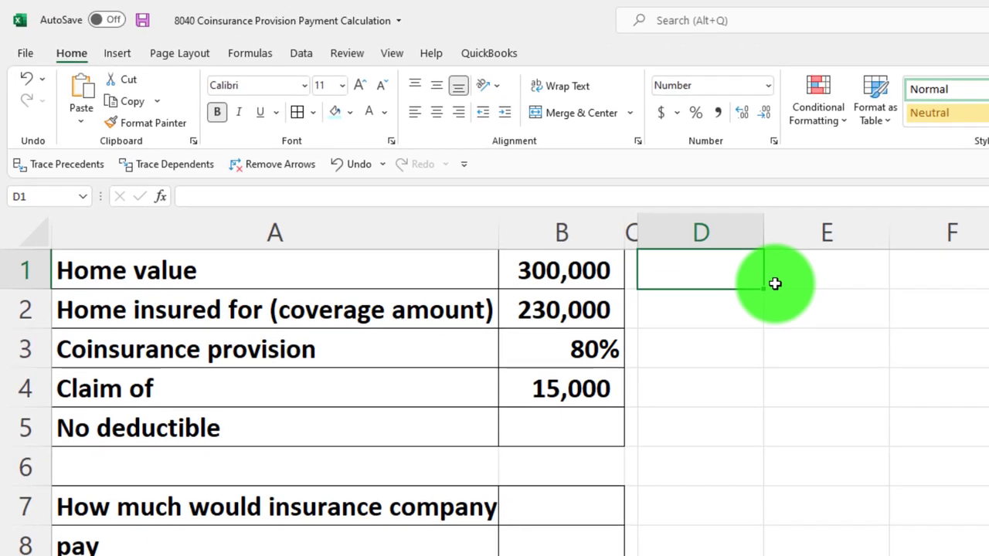
text(R4e)
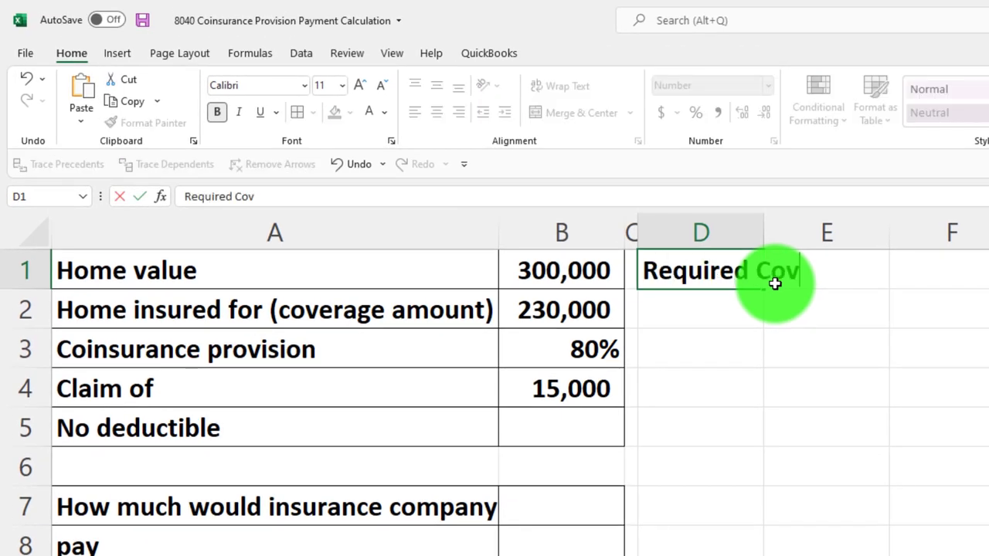
text(quired Covera)
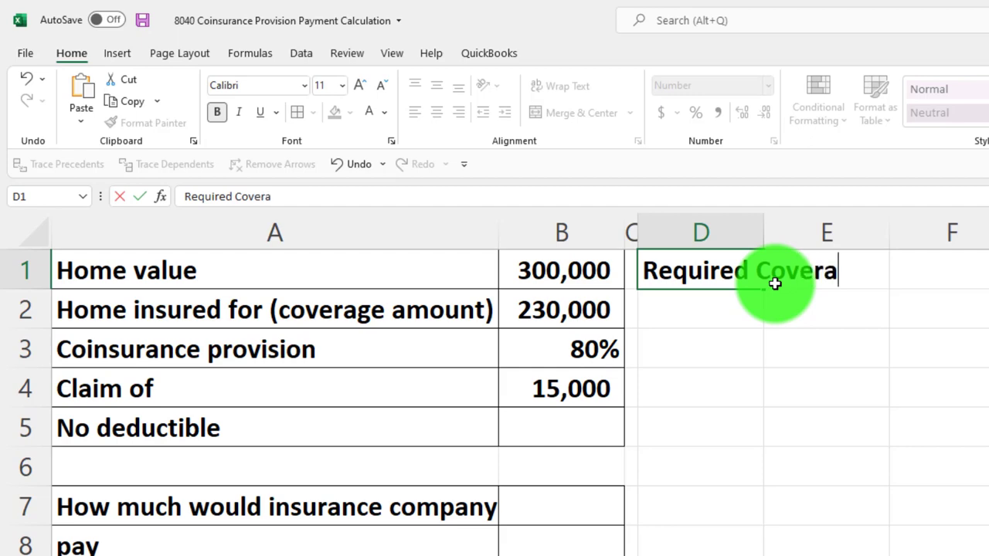
text(ge)
Enter the 'Required Coverage' heading in D1, widen column D, and select D1:E1.
key(Return)
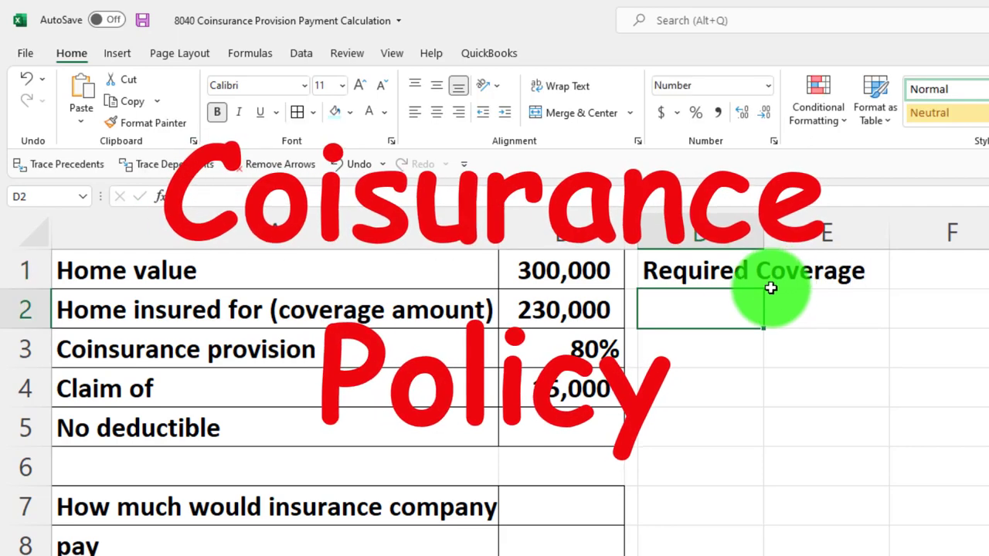
drag(766, 227, 897, 224)
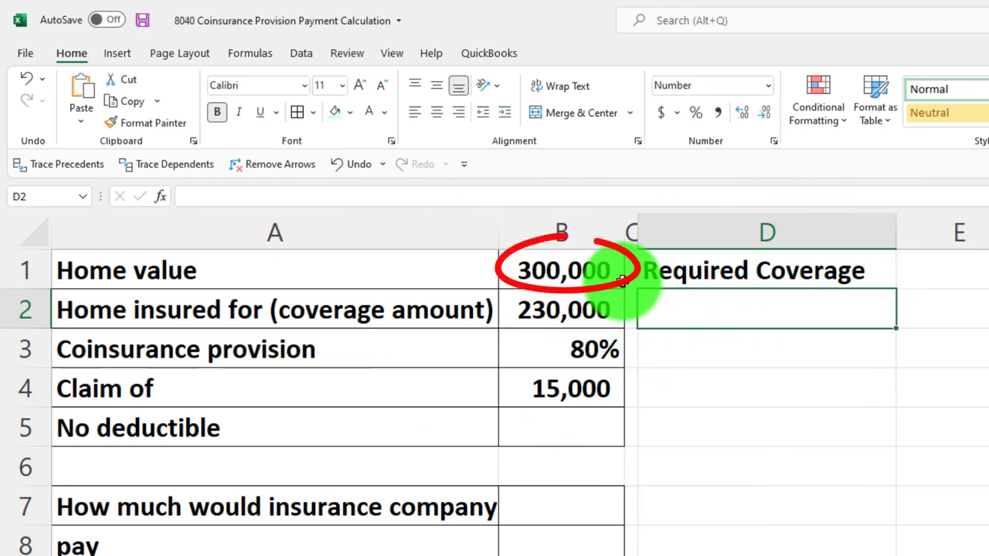
drag(773, 272, 918, 274)
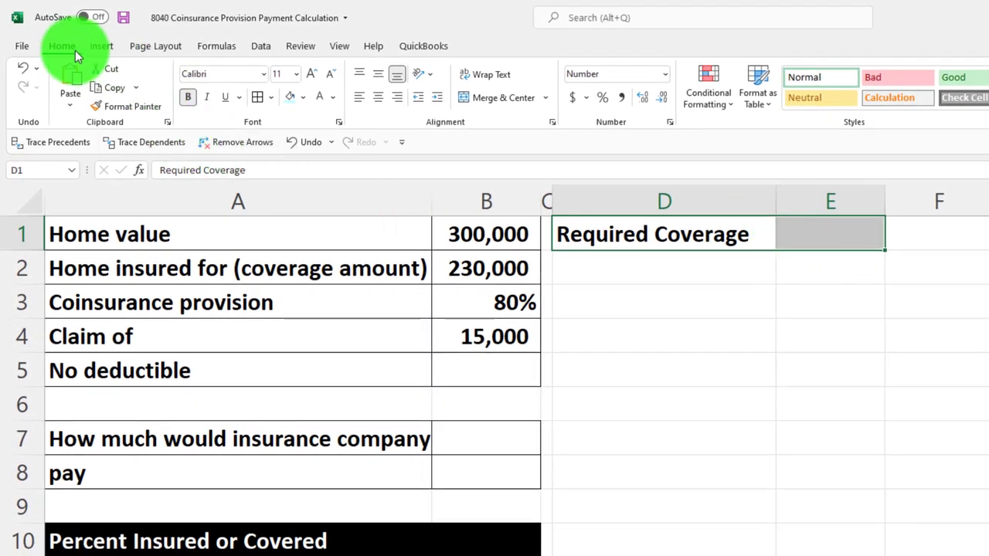
Make the Required Coverage heading band black with white text.
click(303, 96)
click(302, 134)
click(319, 97)
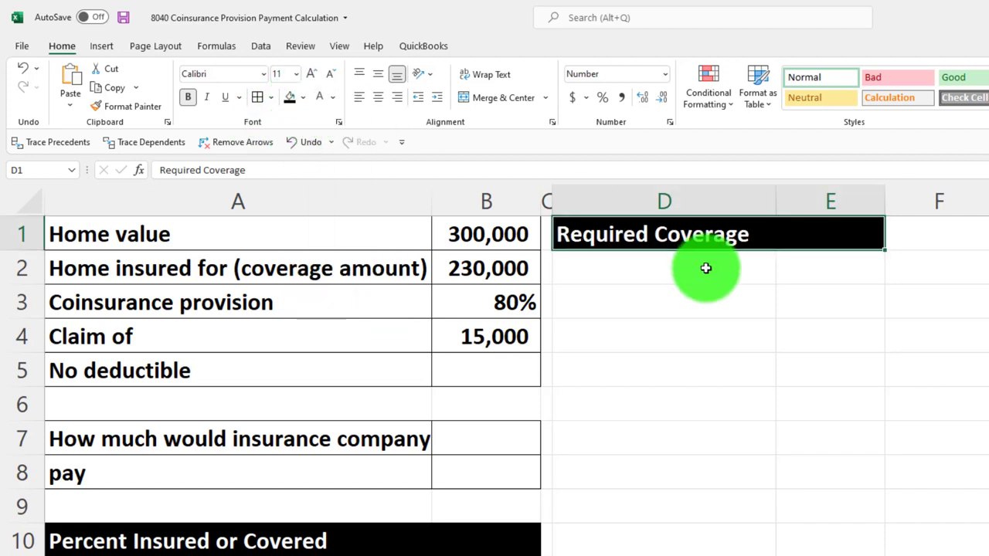
click(705, 268)
Link D2 to the Home value label and E2 to the 300,000 home value.
text(=)
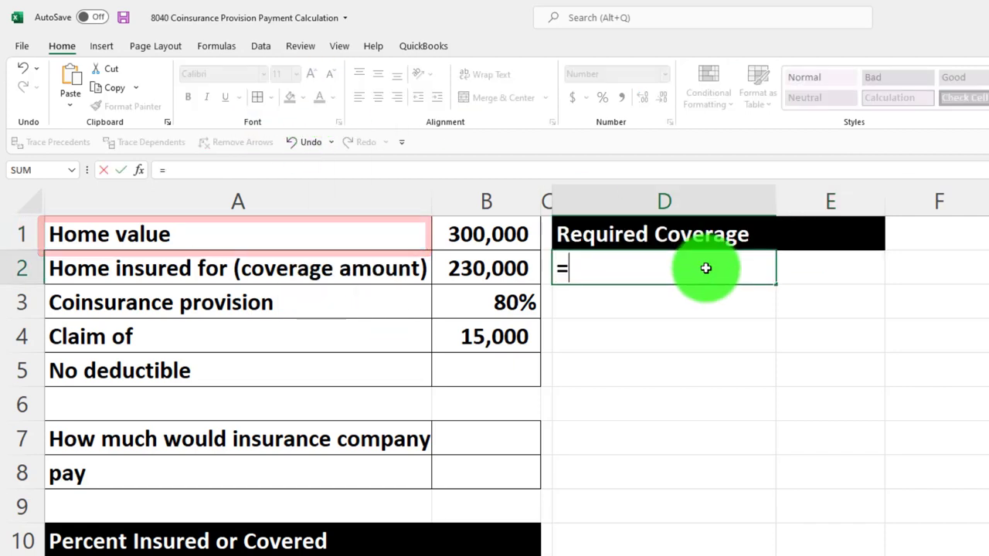
key(Left)
key(Left)
key(Left)
key(Up)
key(Tab)
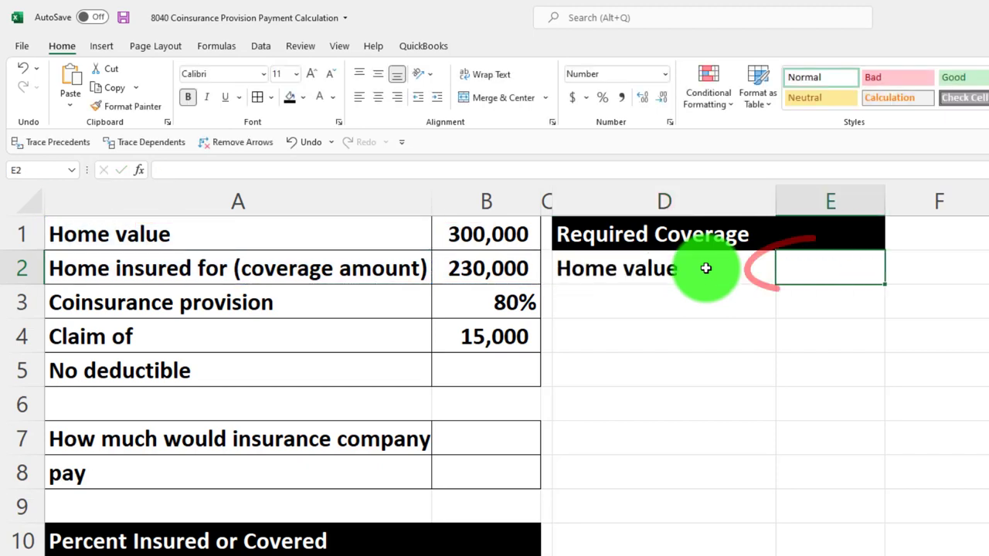
text(=)
key(Left)
key(Left)
key(Left)
key(Up)
key(Return)
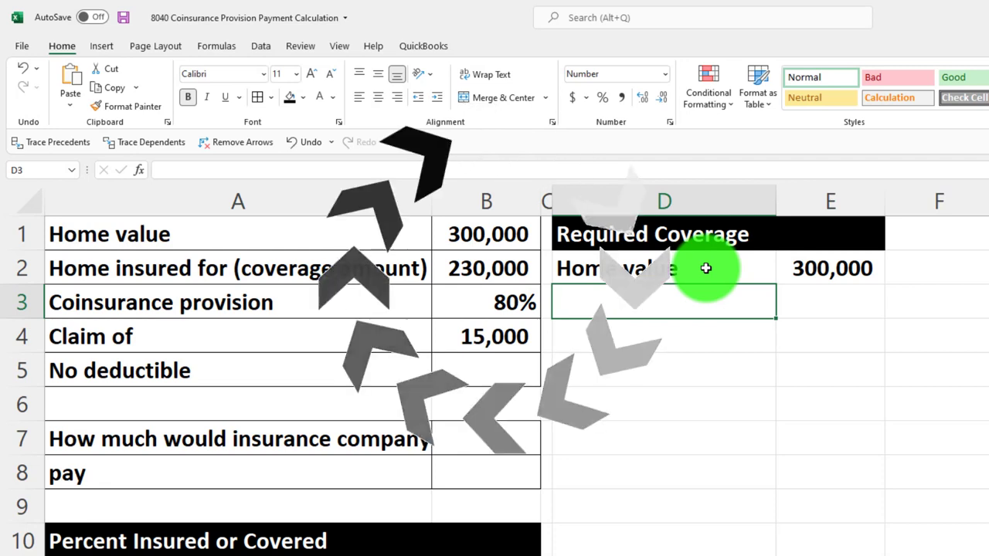
Link D3 to the Coinsurance provision label and E3 to its value (=B3).
text(=)
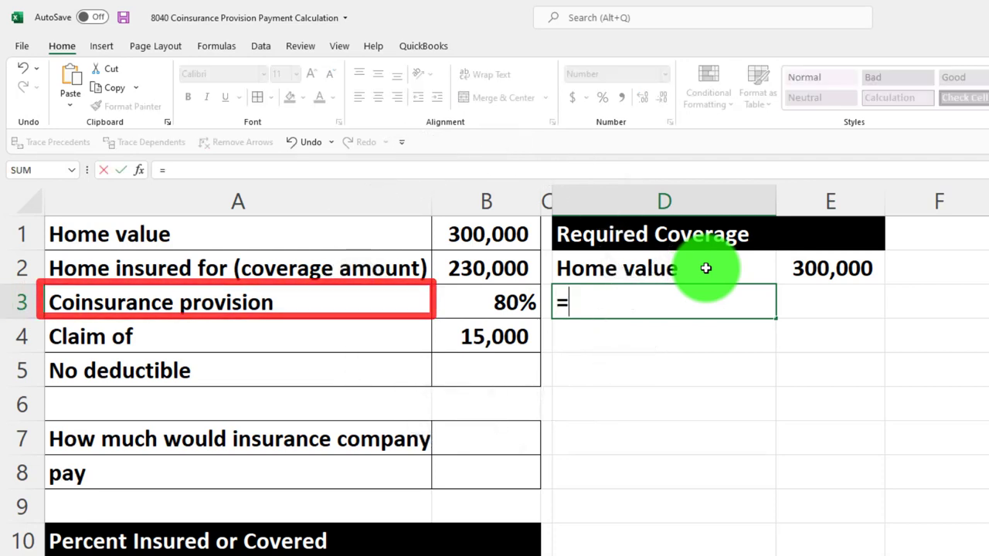
key(Left)
key(Left)
key(Left)
key(Tab)
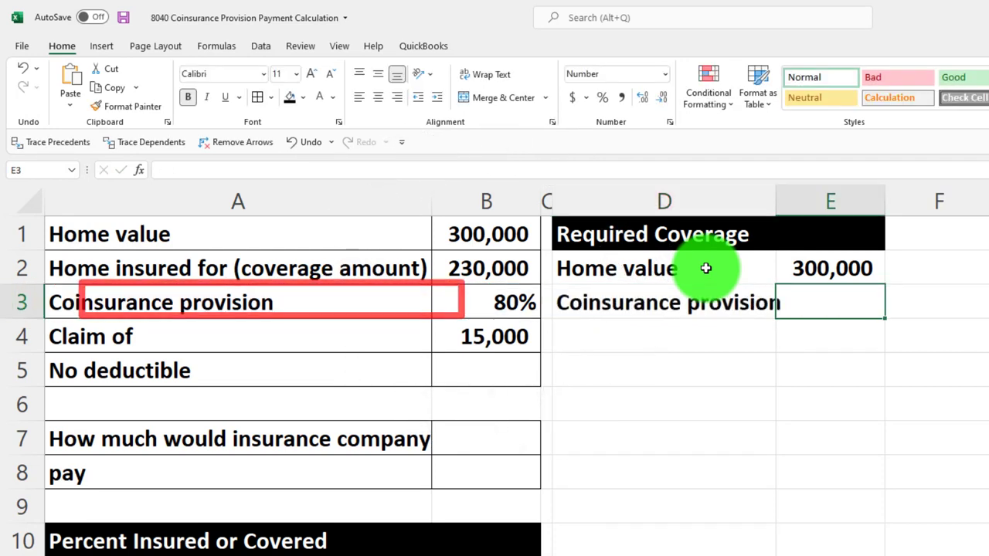
text(=)
key(Left)
key(Left)
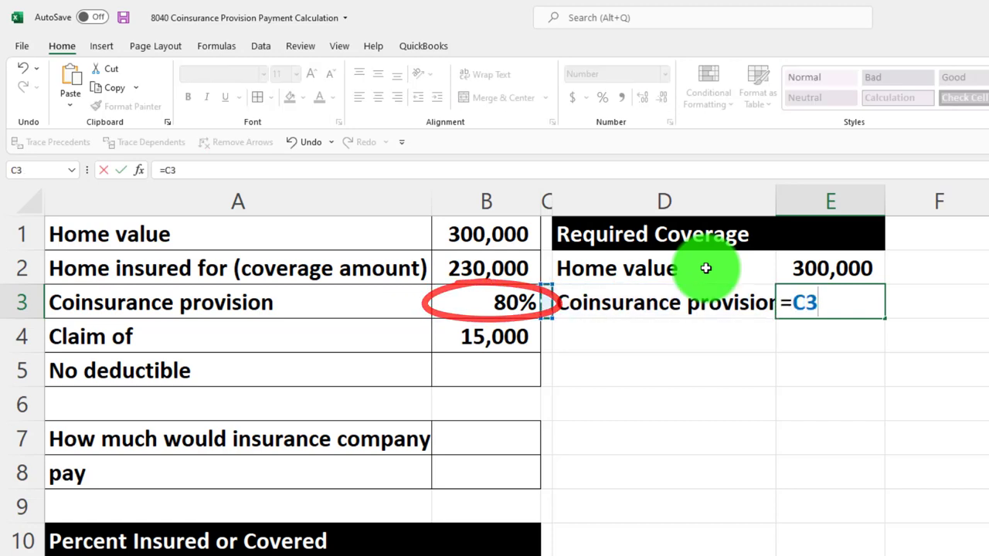
key(Return)
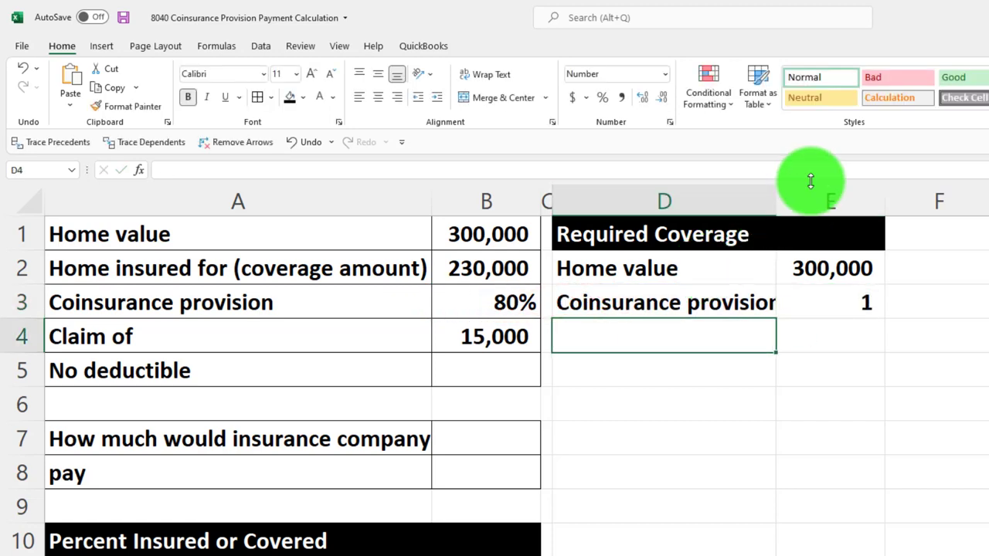
Widen column D and format E3 as an underlined 80% percentage.
drag(789, 191, 801, 194)
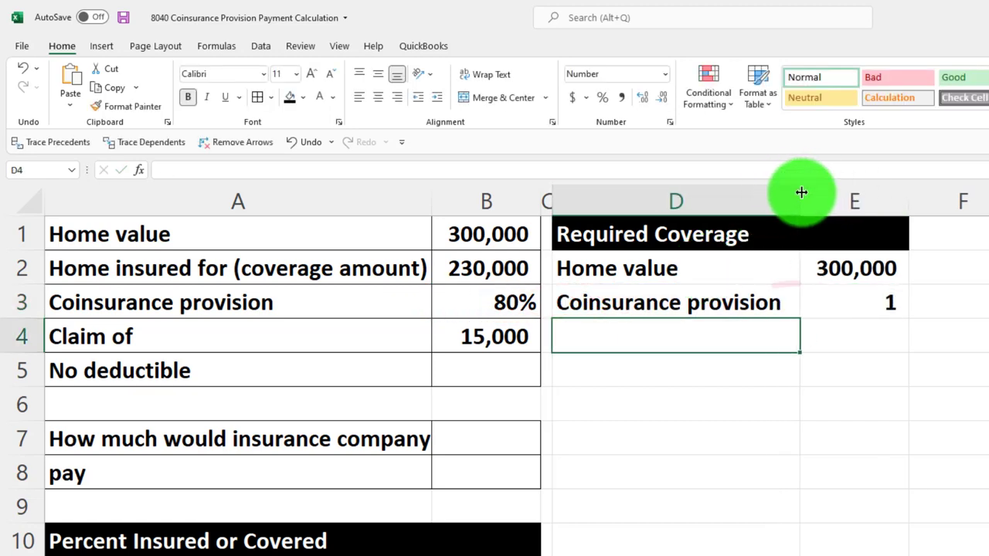
click(850, 301)
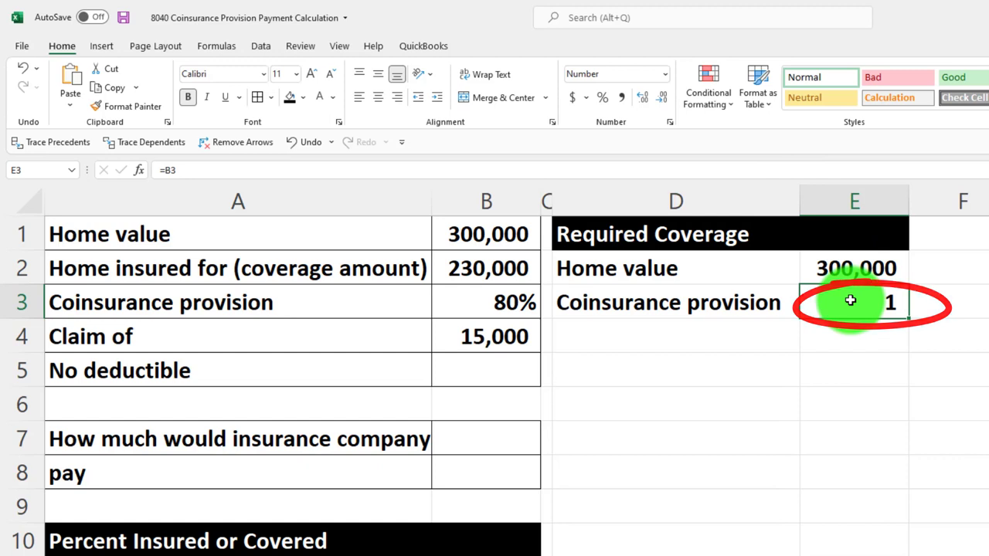
click(602, 99)
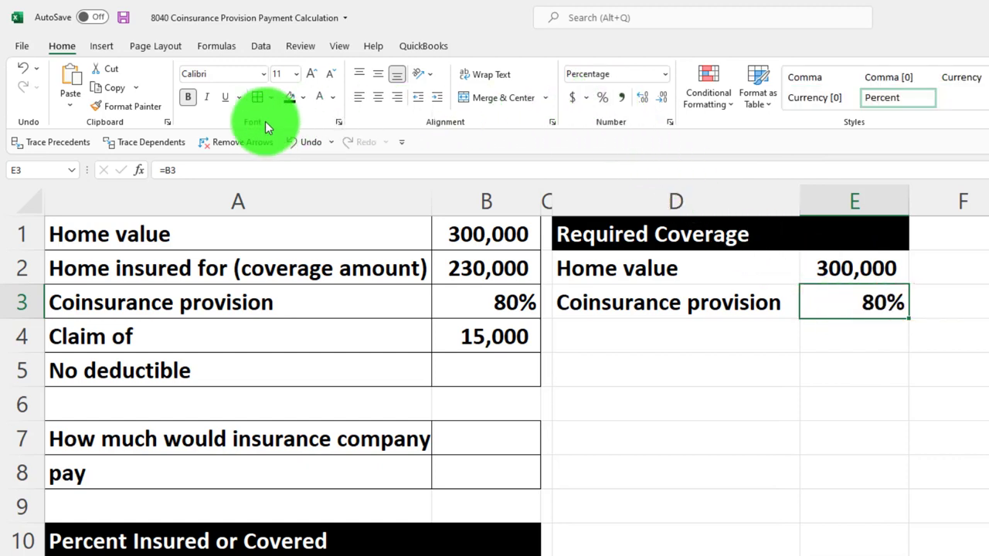
click(225, 98)
click(608, 339)
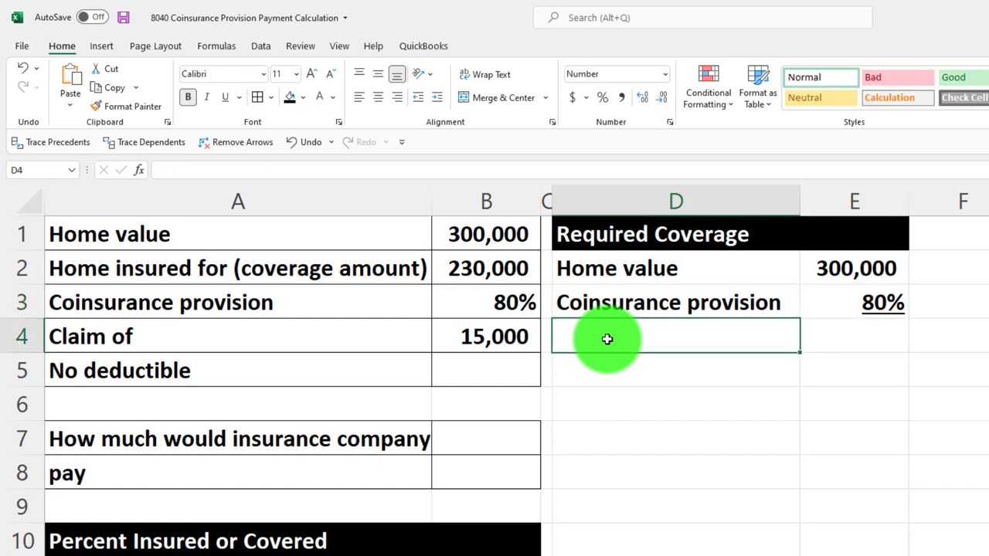
Add a 'Required coverage' row with =E2*E3 giving 240,000, then select the block D2:E4.
text(Required co)
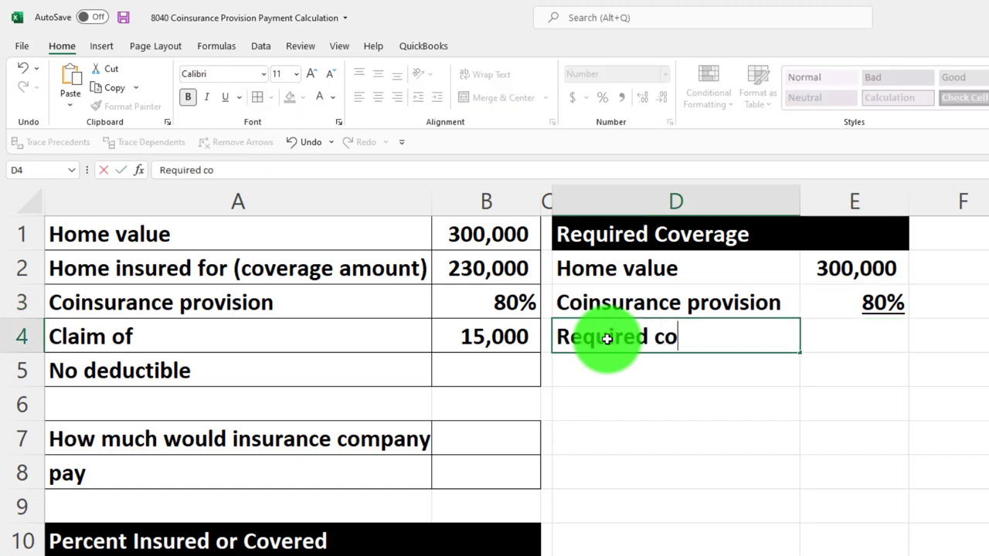
text(verage)
key(Tab)
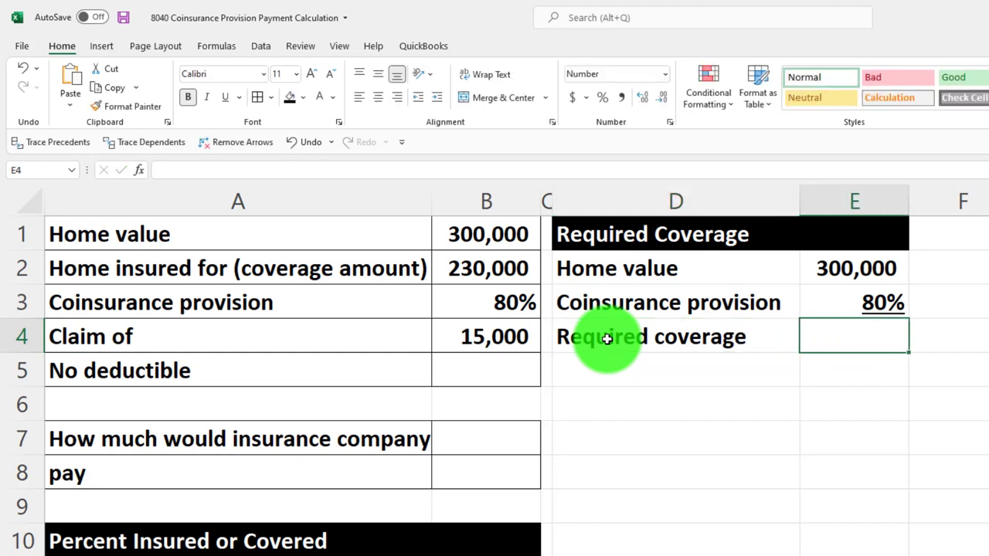
text(=)
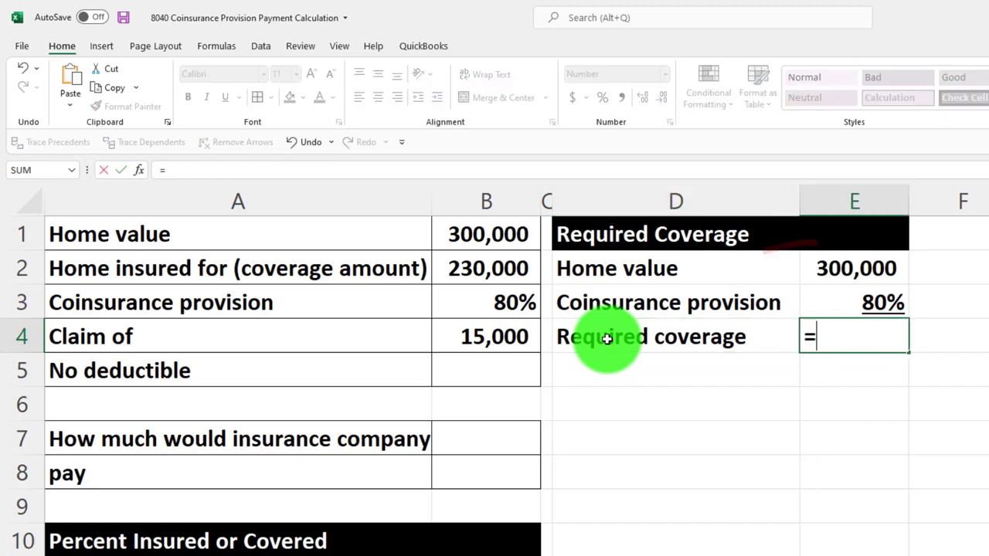
key(Up)
key(Up)
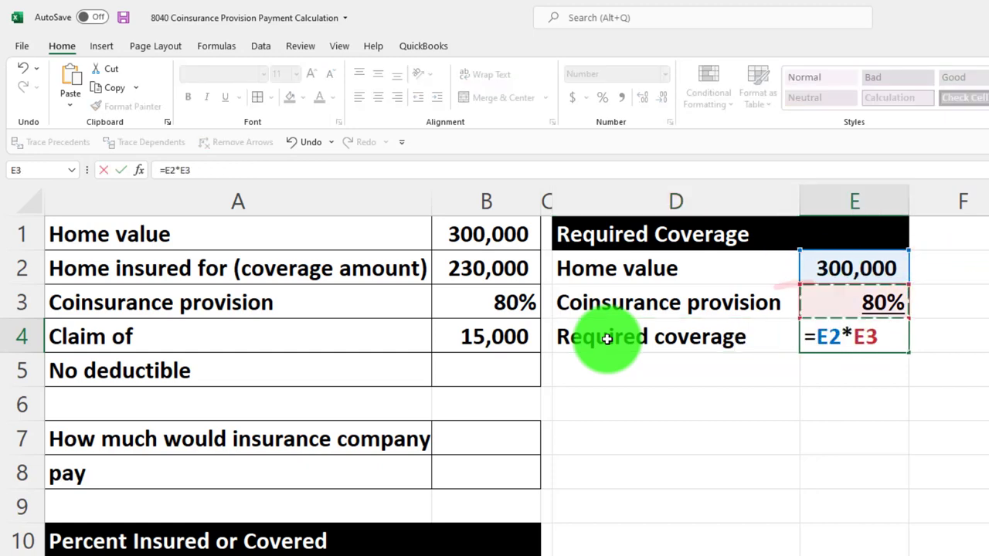
key(Return)
key(Up)
key(Right)
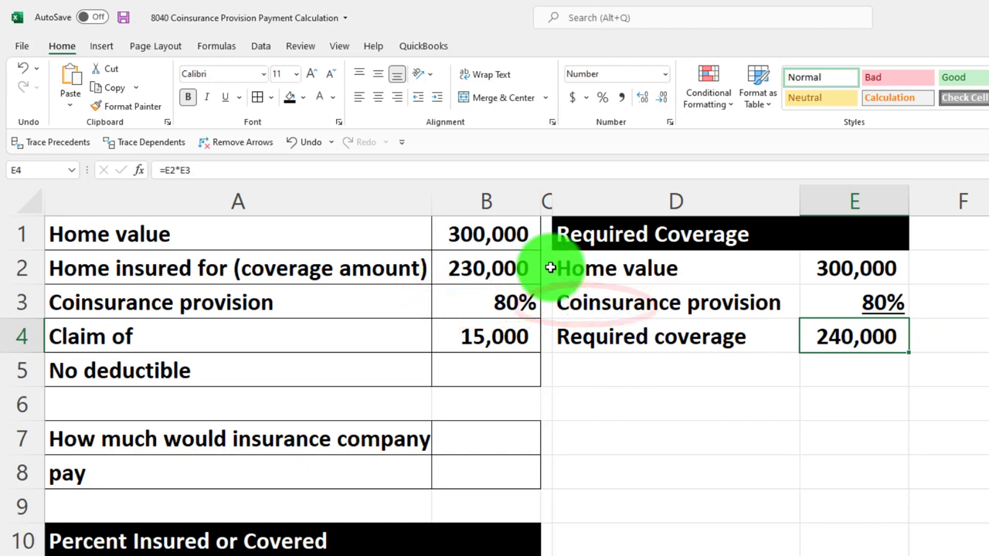
drag(404, 336, 467, 334)
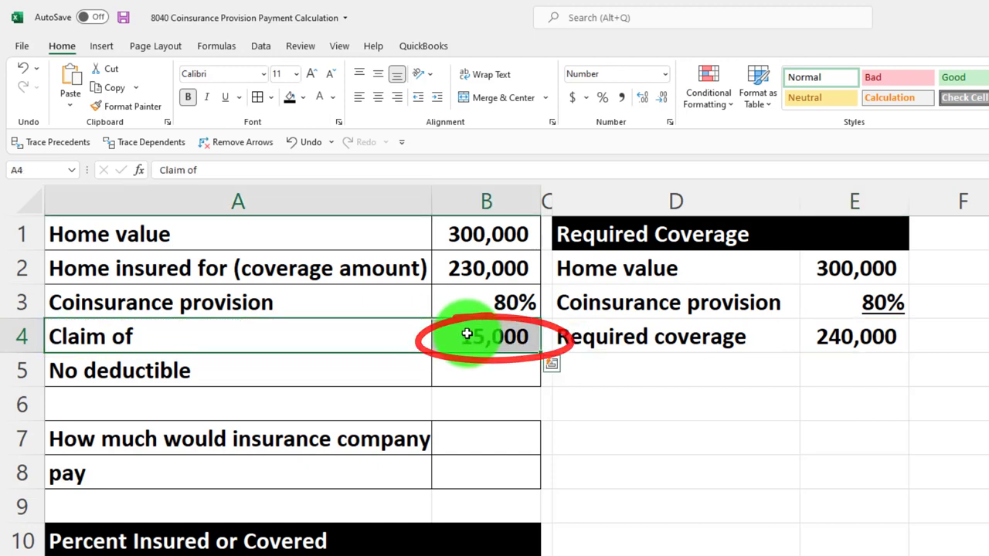
drag(607, 265, 816, 339)
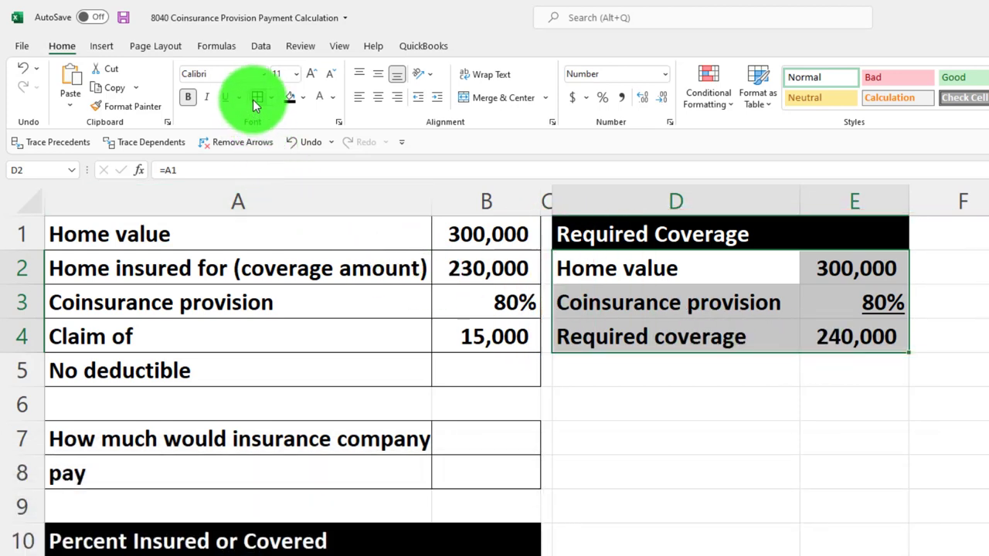
Fill the Required Coverage rows light cyan and enter the 'Claim Payment' heading in D6.
click(303, 97)
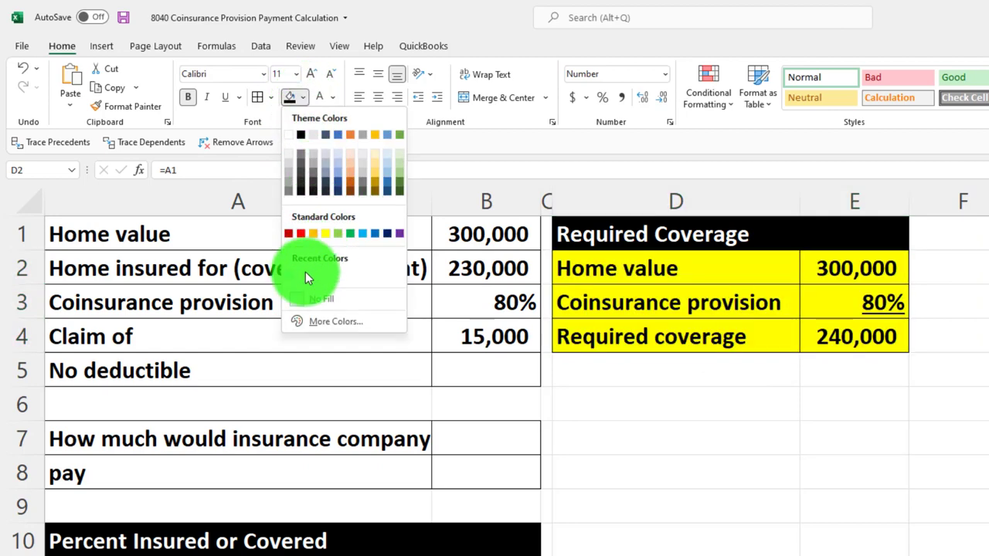
click(291, 279)
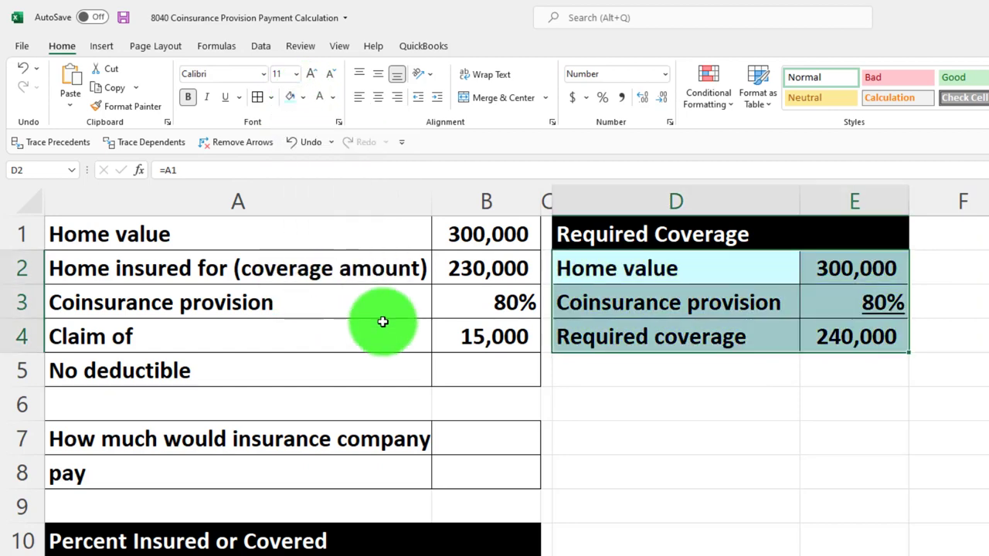
click(712, 406)
text(Claim Payment)
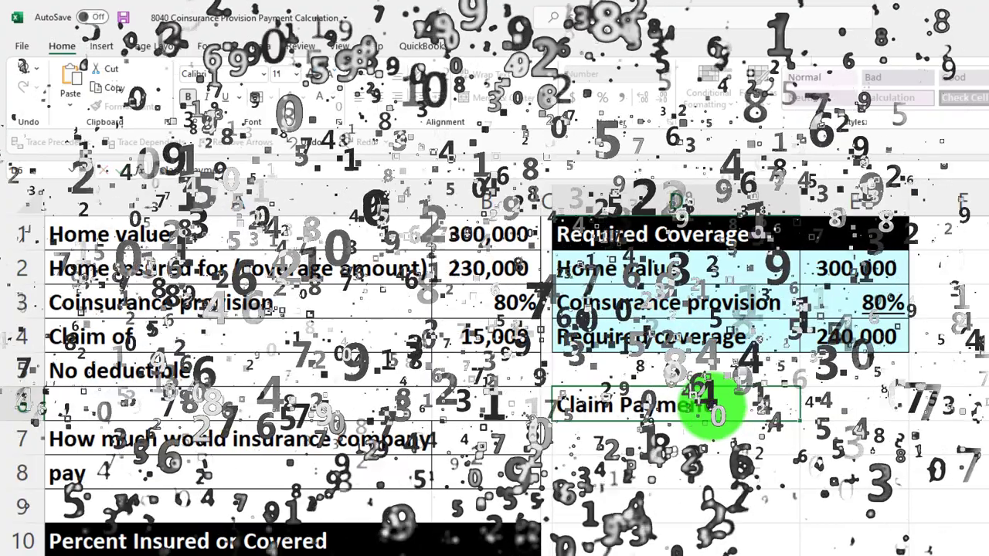
key(Tab)
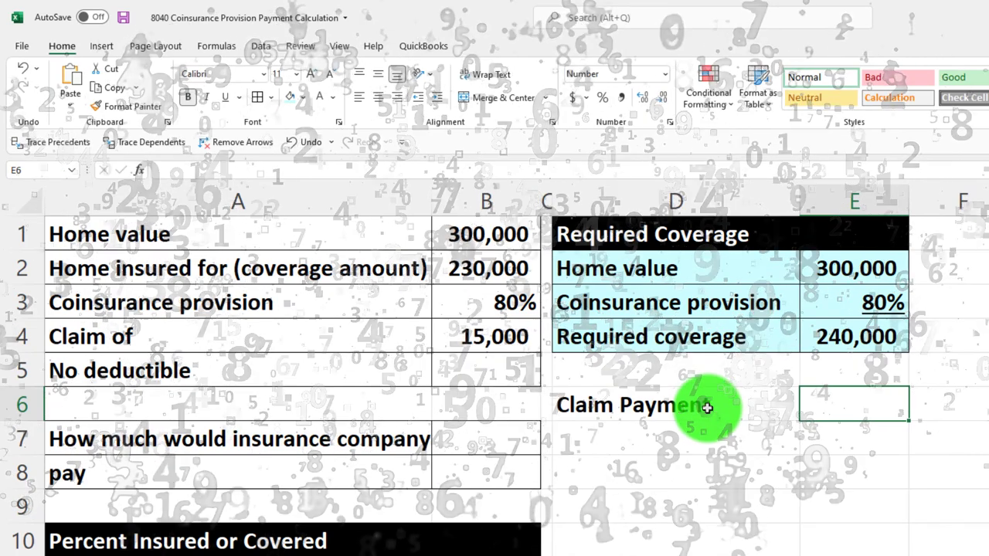
Fill the Claim Payment heading band D6:F6 black.
drag(707, 408, 870, 393)
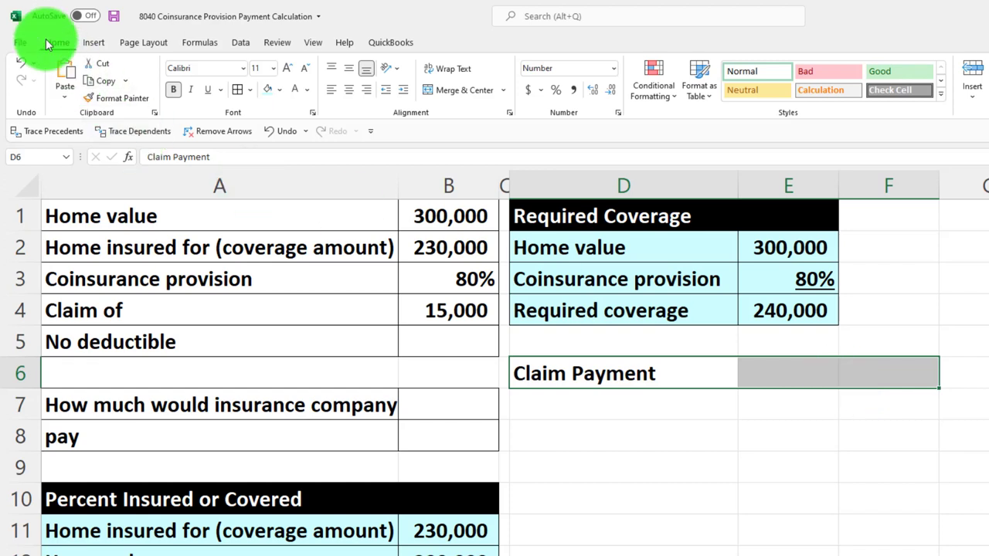
click(279, 93)
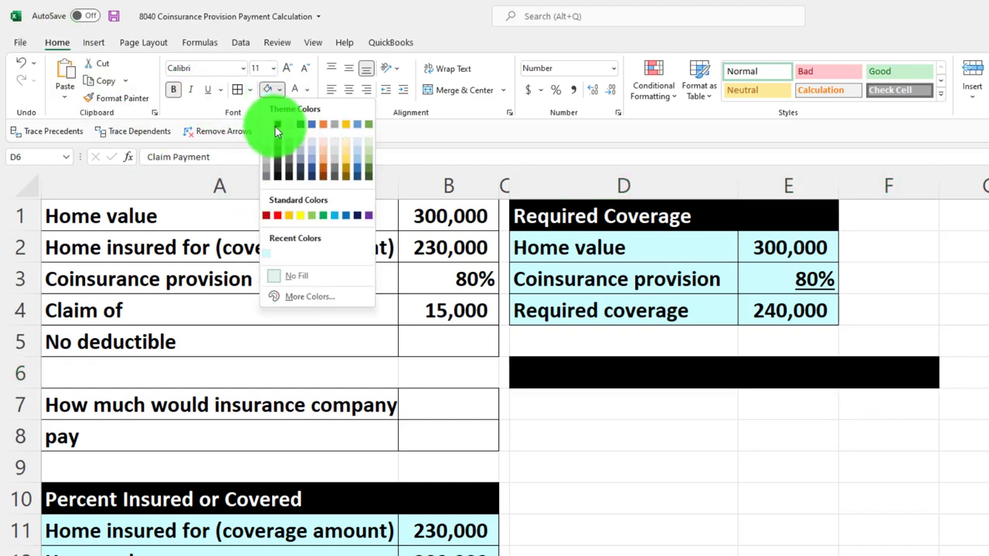
click(276, 127)
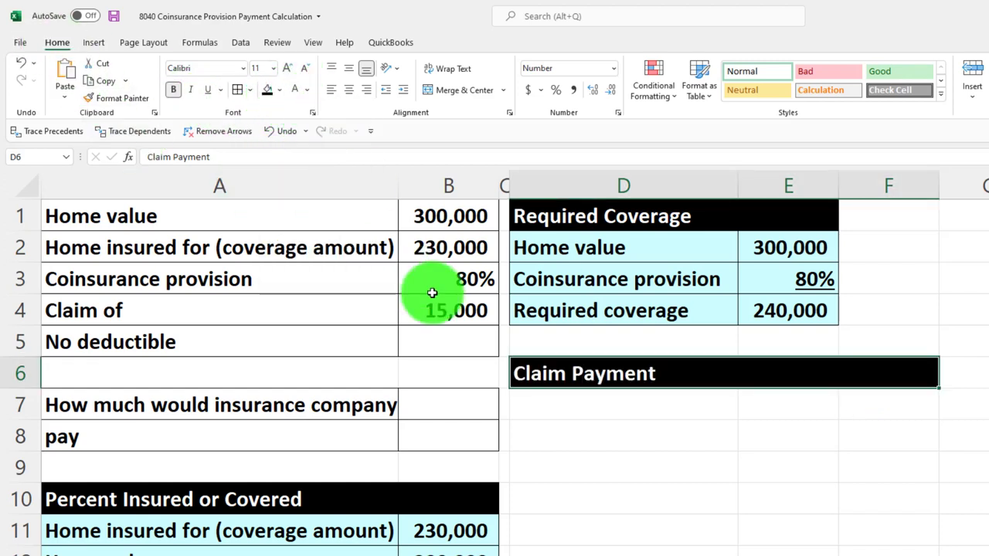
key(Return)
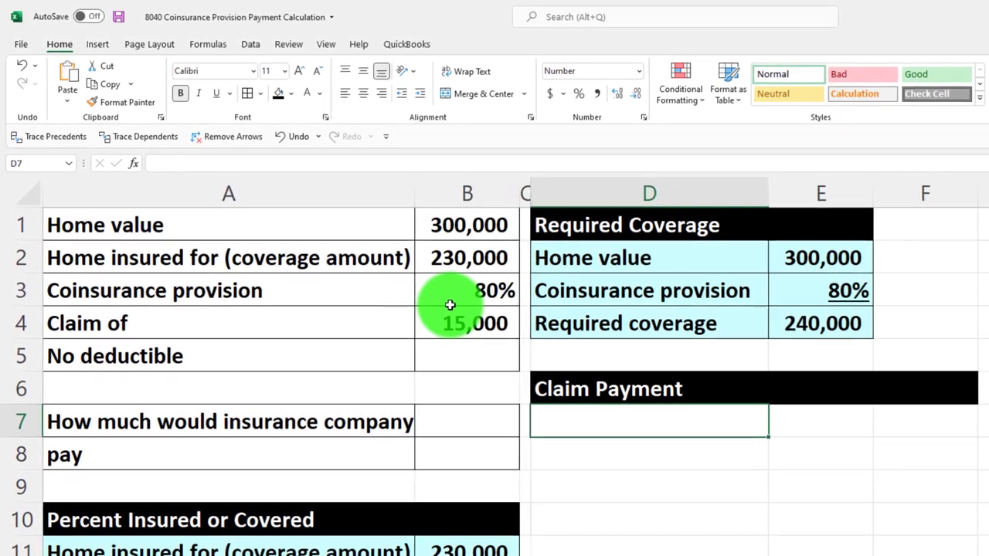
Link the Claim of label and the 15,000 claim amount into the Claim Payment block.
text(=)
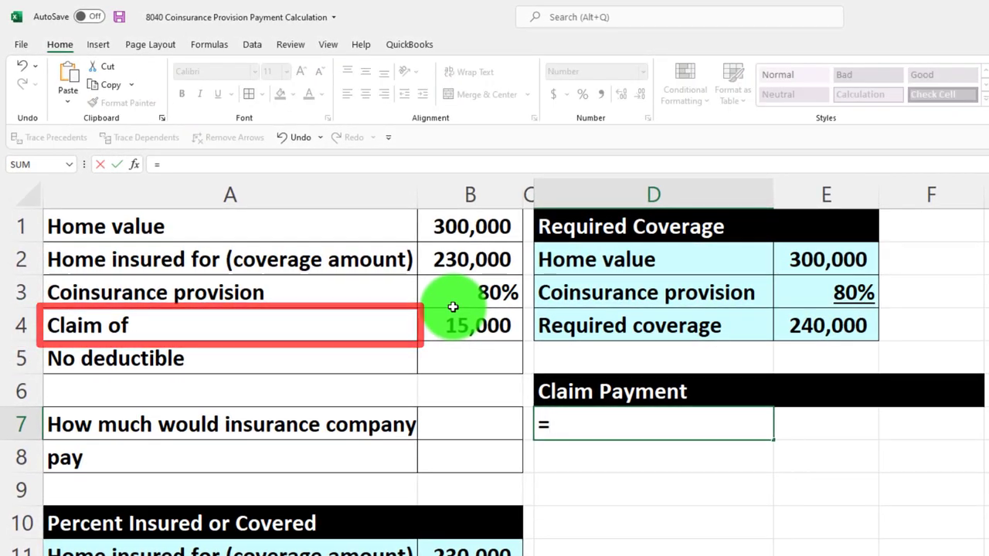
key(Left)
key(Left)
key(Left)
key(Up)
key(Up)
key(Up)
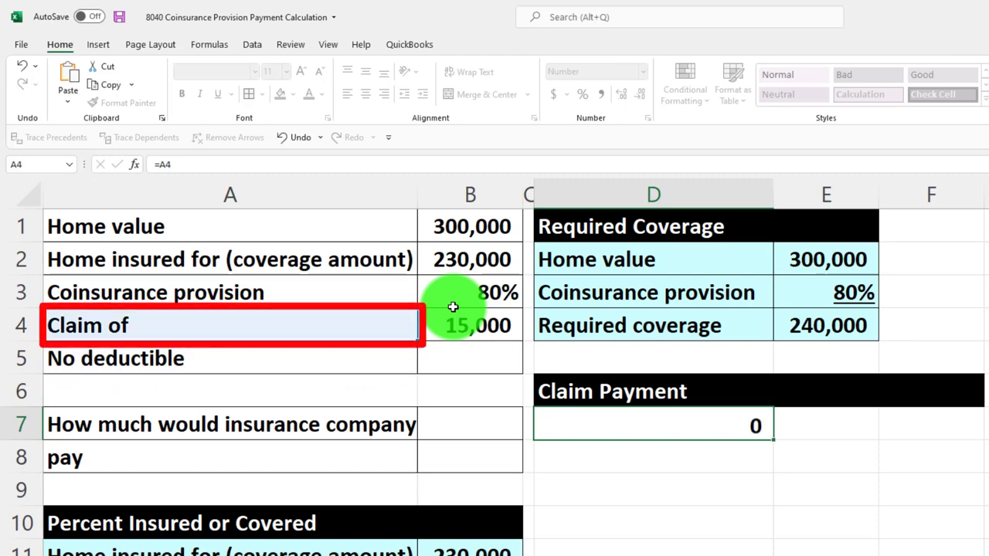
key(Tab)
key(Tab)
text(=)
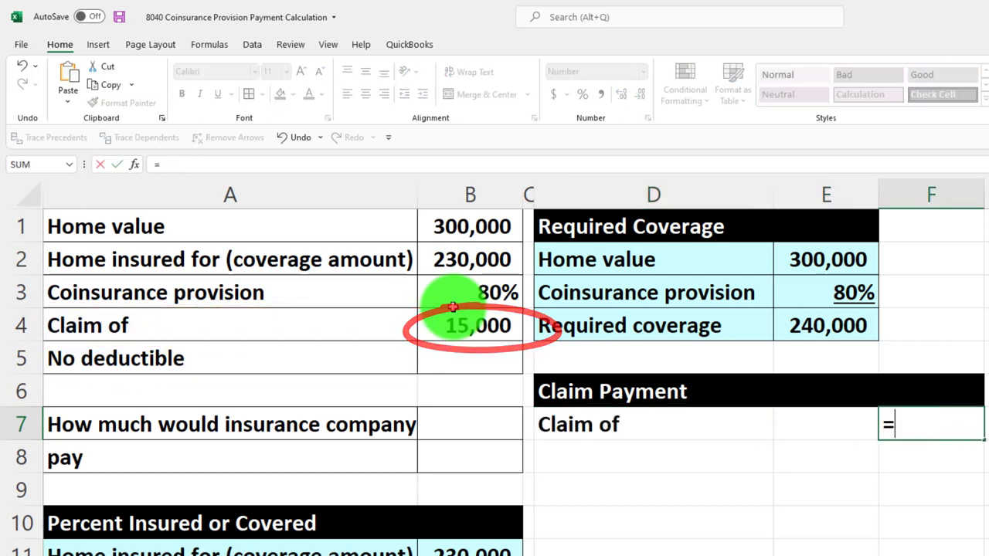
key(Left)
key(Left)
key(Left)
key(Up)
key(Up)
key(Up)
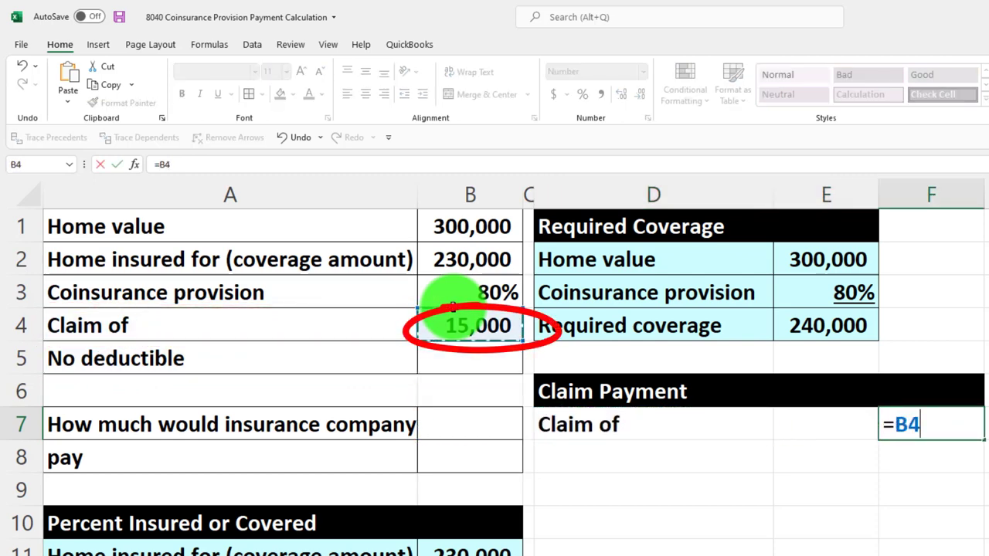
key(Return)
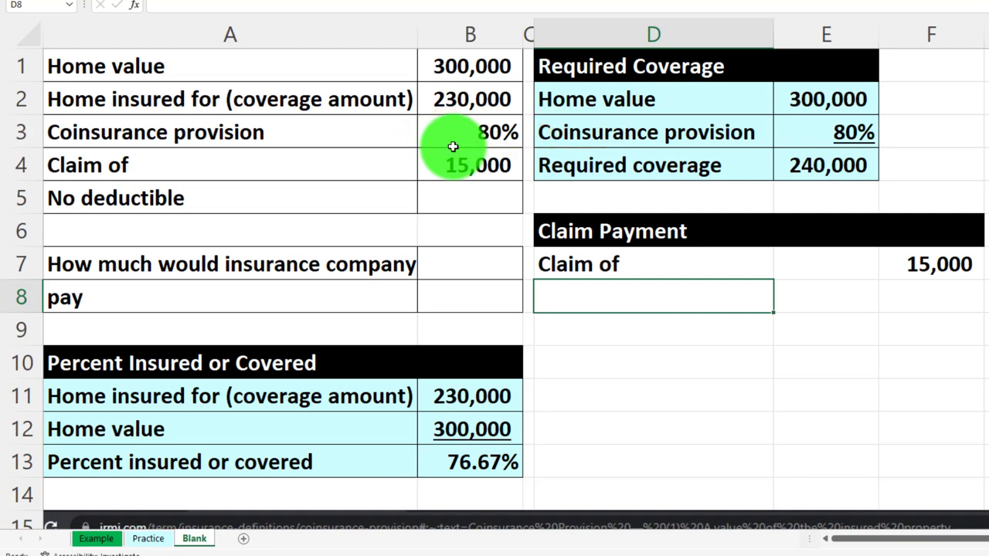
Type the 'Ratio' label below the claim row.
text(Ratio:)
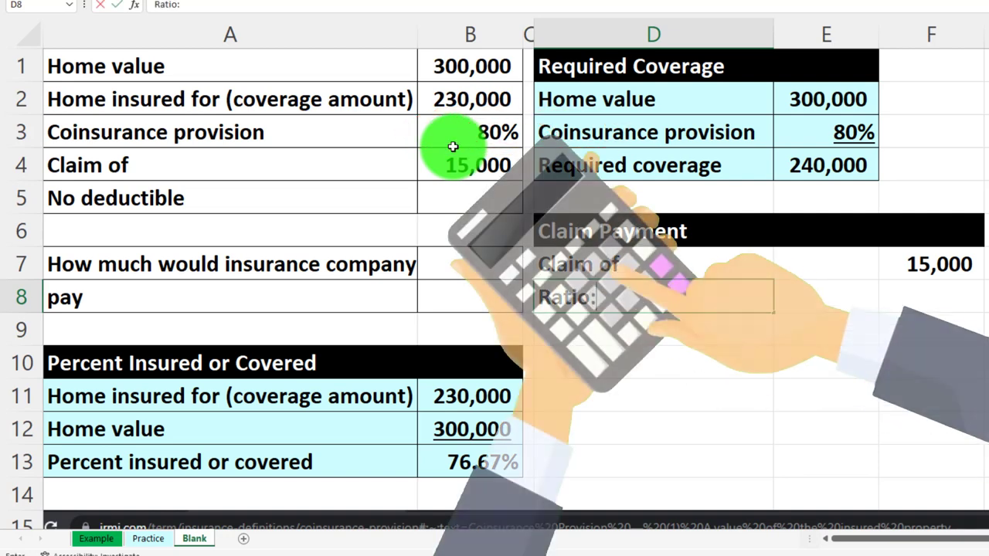
key(Return)
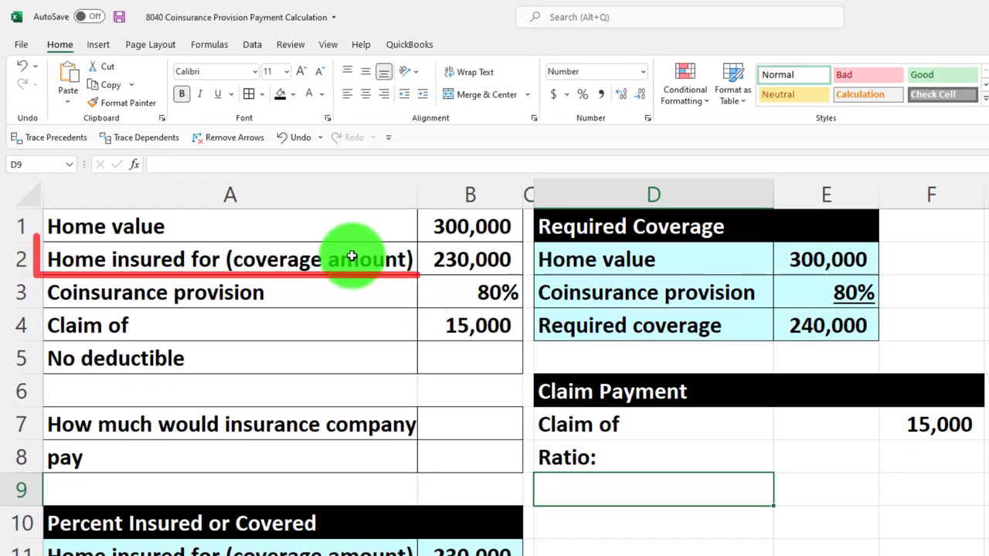
click(352, 245)
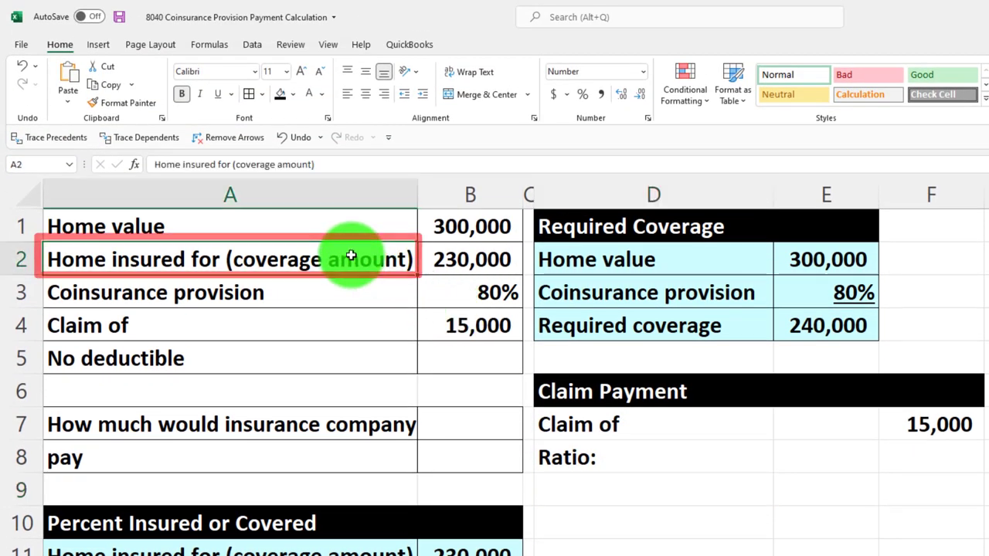
click(589, 485)
Link D9 to the coverage amount label (=A2) and E9 to the 230,000 coverage (=B2).
text(=)
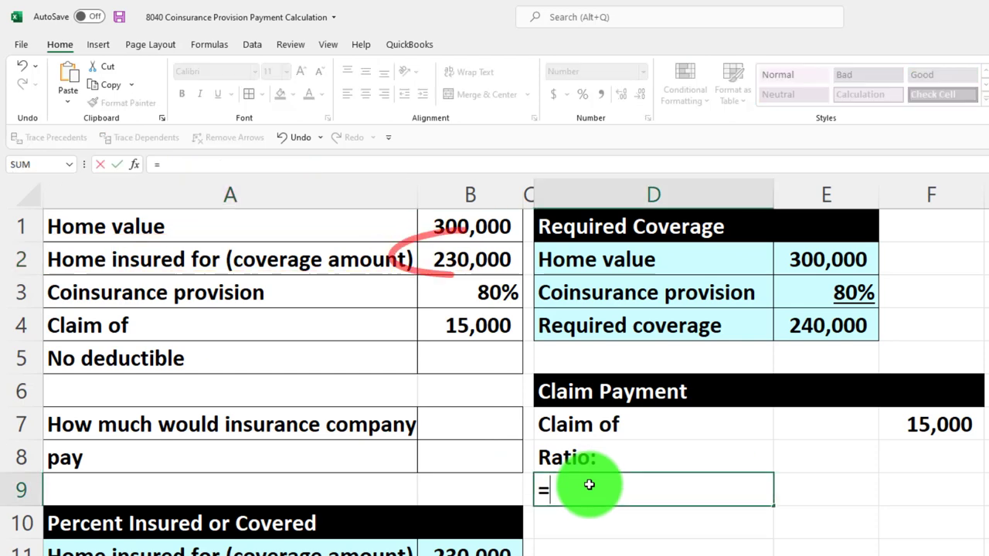
key(Up)
key(Up)
key(Up)
key(Up)
key(Up)
key(Left)
key(Up)
key(Left)
key(Left)
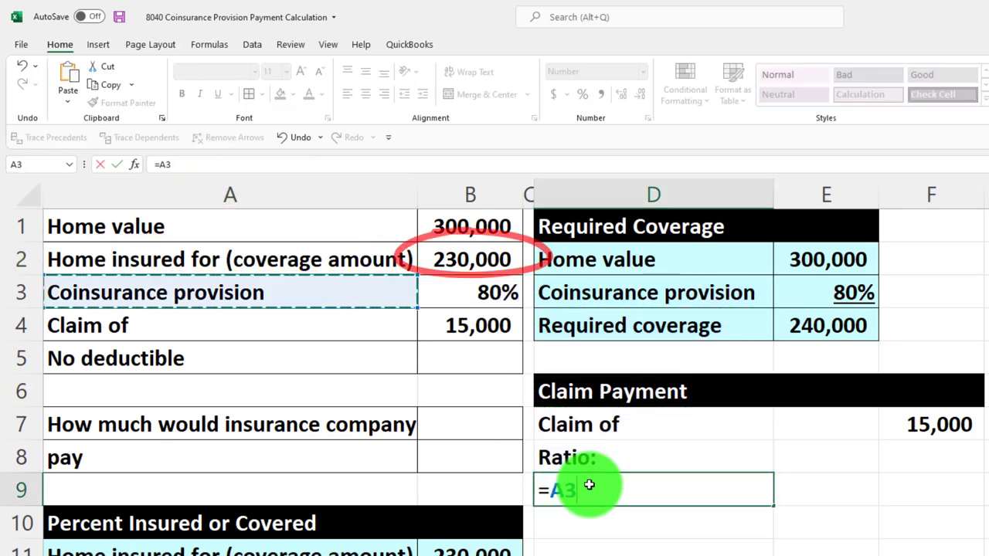
key(Up)
key(Tab)
text(=)
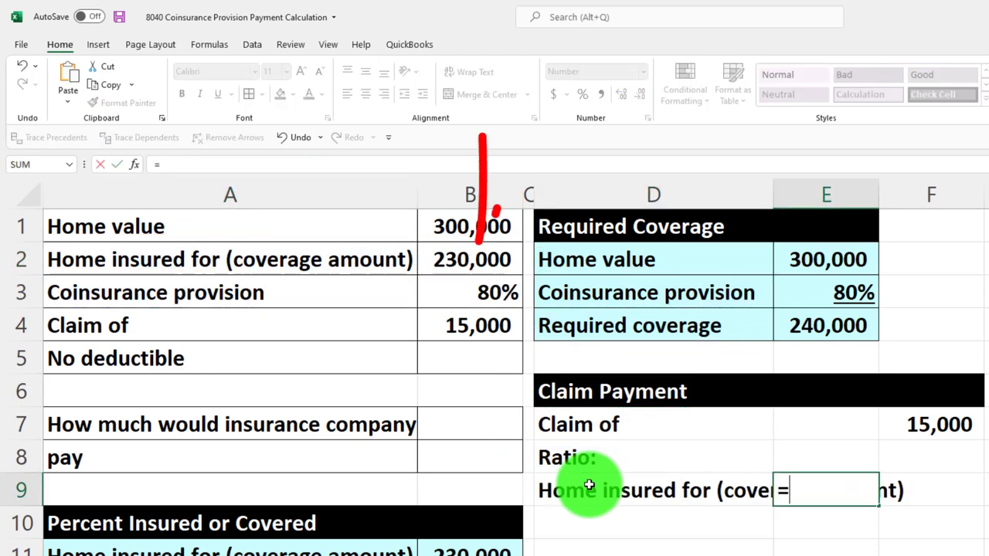
key(Left)
key(Left)
key(Left)
key(Left)
key(Up)
key(Up)
key(Up)
key(Up)
key(Up)
key(Up)
key(Up)
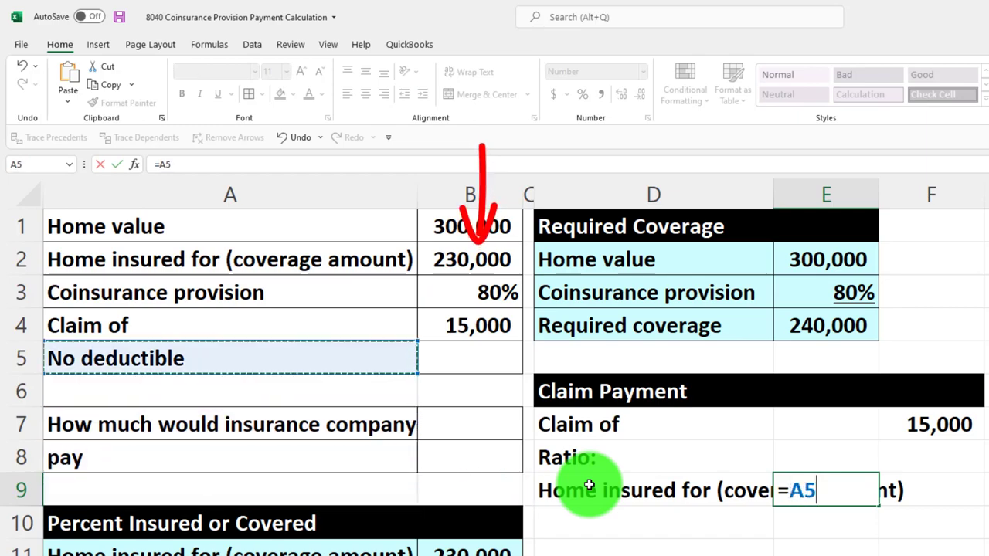
key(Right)
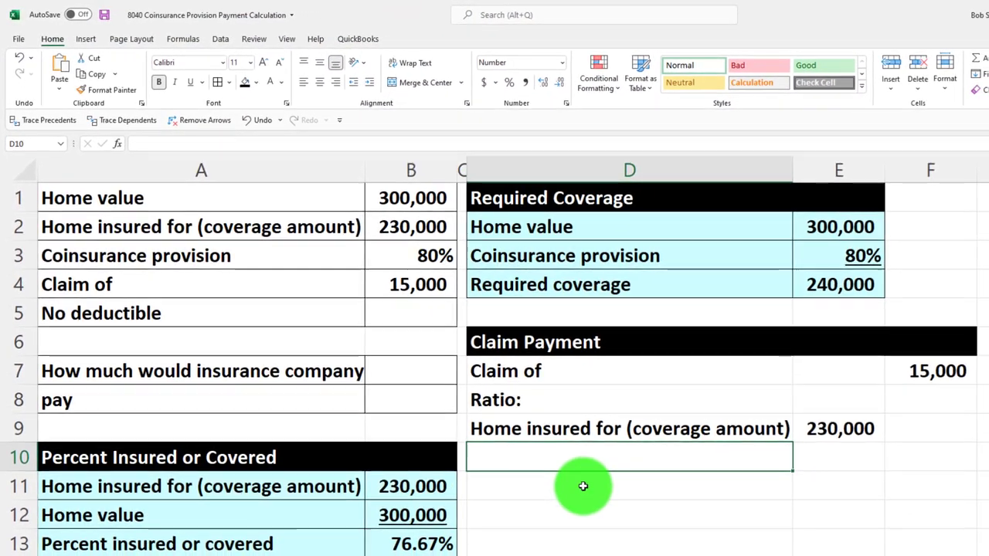
Link D10 to the Required coverage label (=D4) and start E10's link.
text(=)
key(Up)
key(Up)
key(Up)
key(Up)
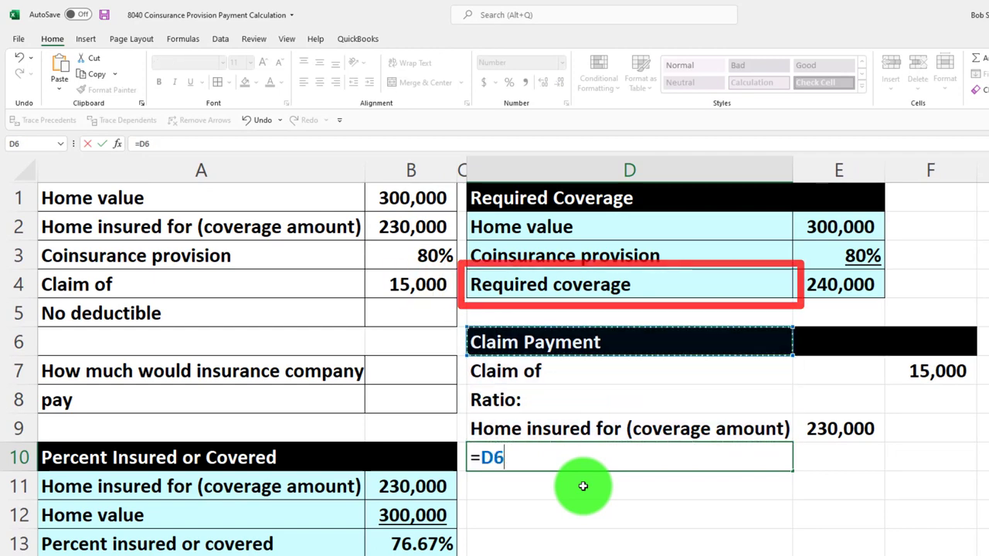
key(Tab)
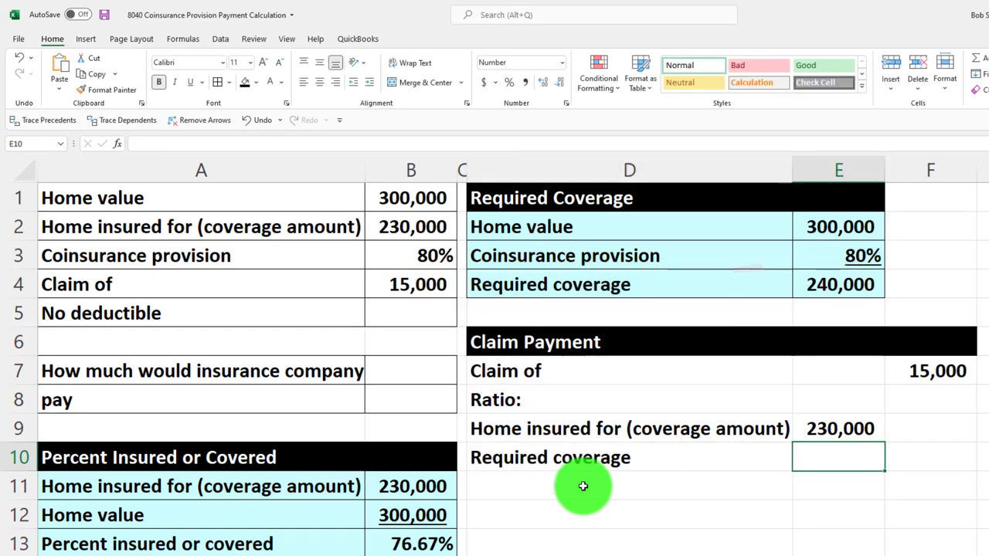
text(=)
key(Up)
key(Up)
Link E10 to the 240,000 required coverage (=E4) and underline it.
key(Up)
key(Up)
key(Up)
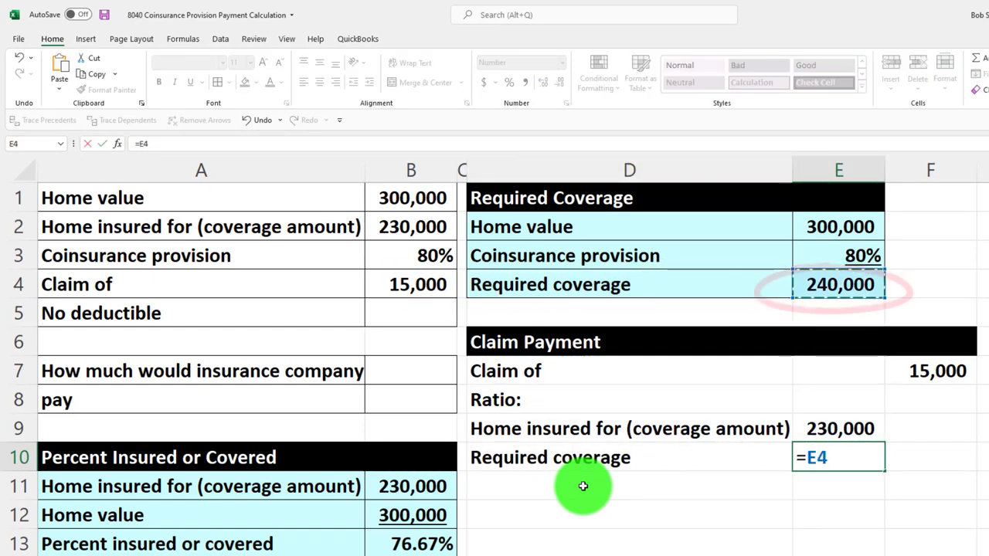
key(Return)
key(Up)
key(Right)
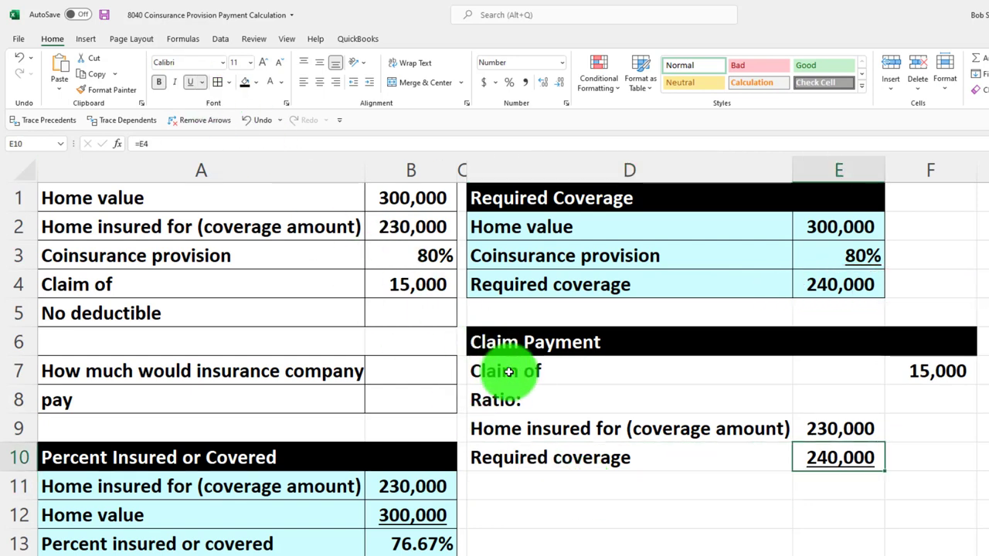
key(Down)
key(Left)
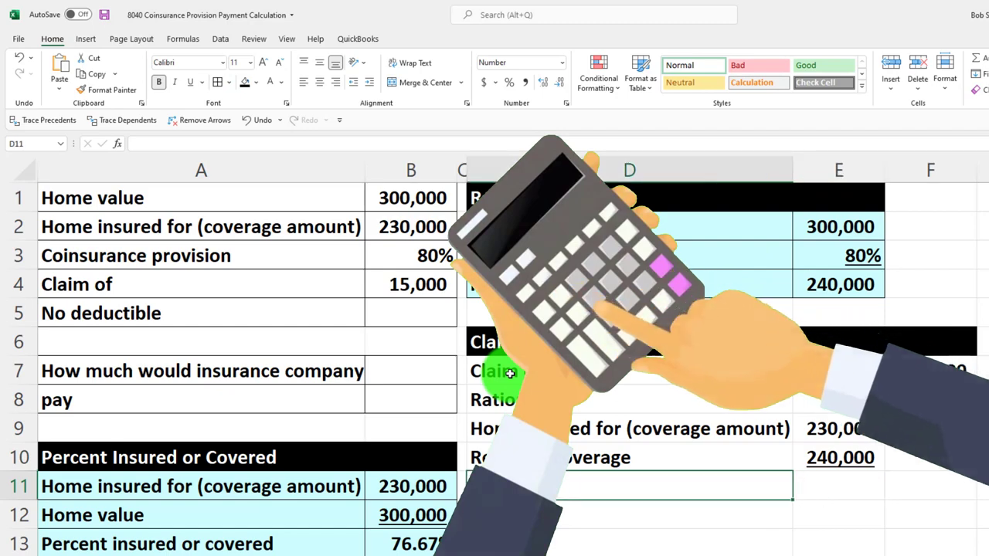
Add a Ratio row in D11 with =E9/E10 in F11.
text(Rati)
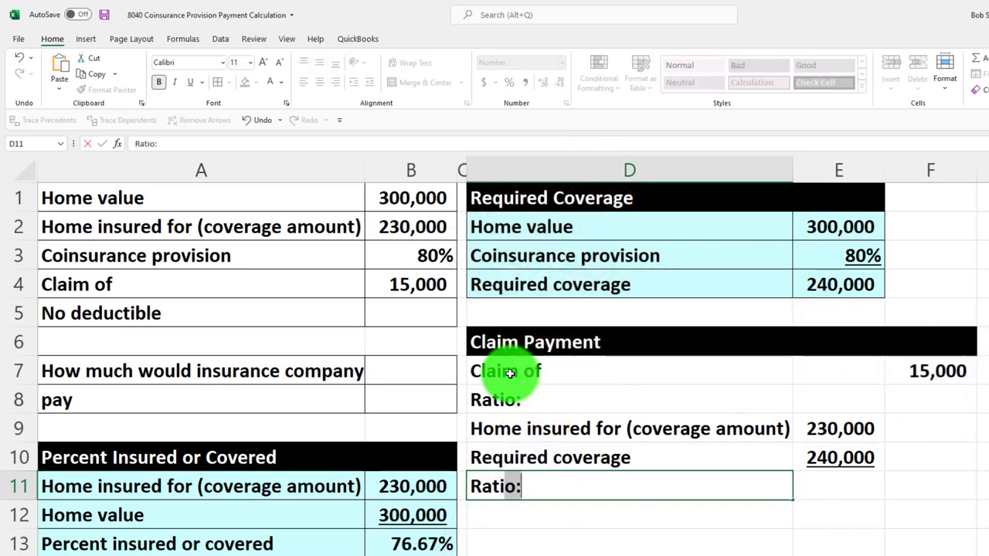
text(o)
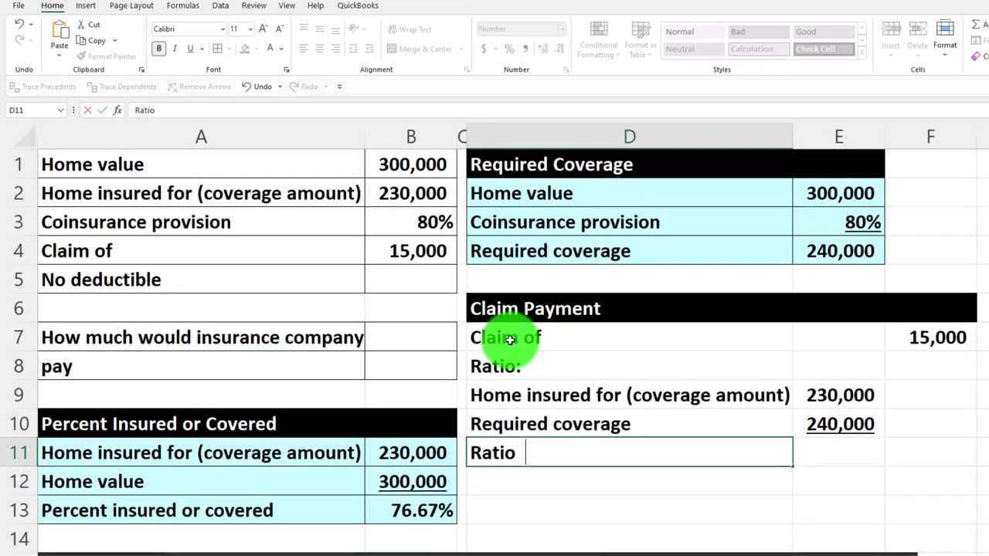
key(Right)
key(Right)
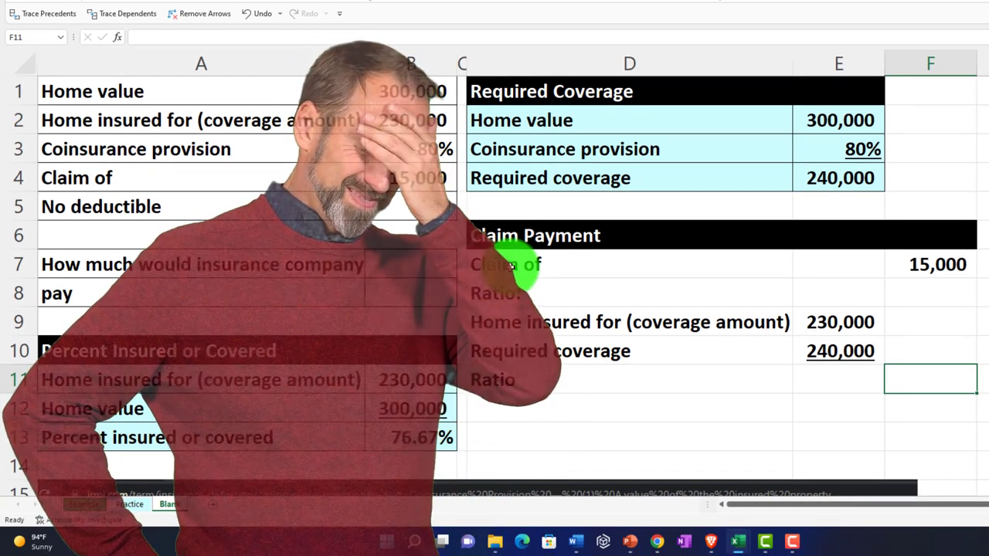
text(=)
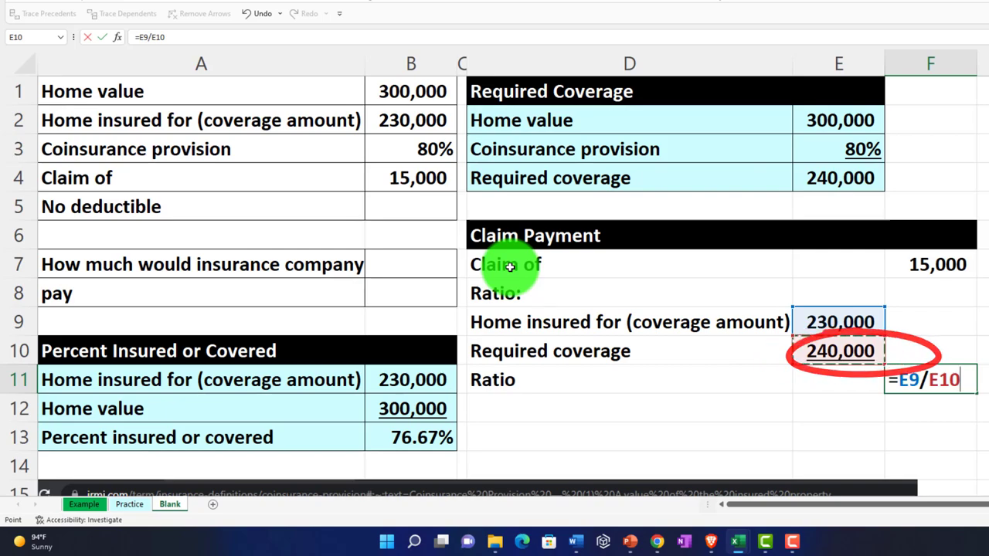
key(ctrl+Return)
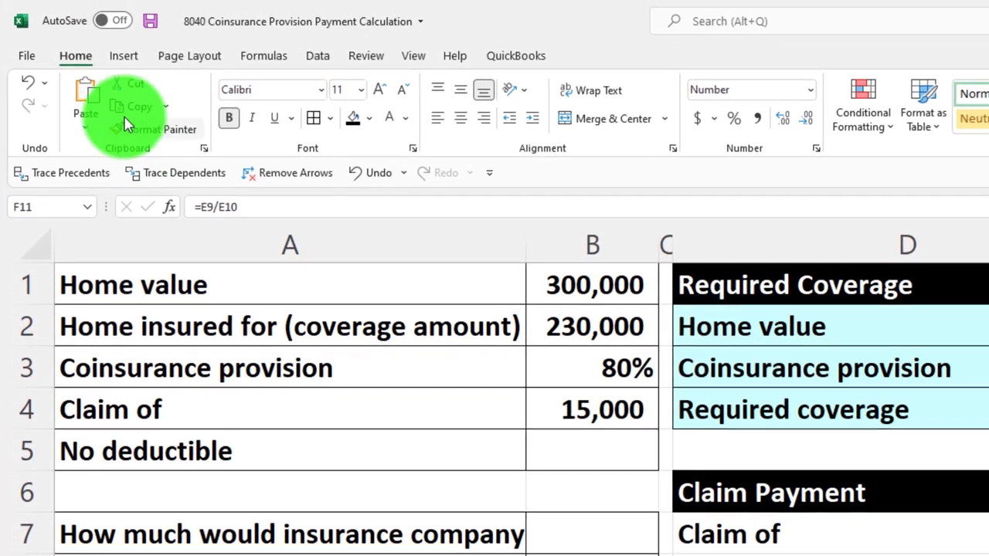
Format the ratio as a 95.83% percentage, indent the labels under Ratio:, and widen column D.
click(736, 123)
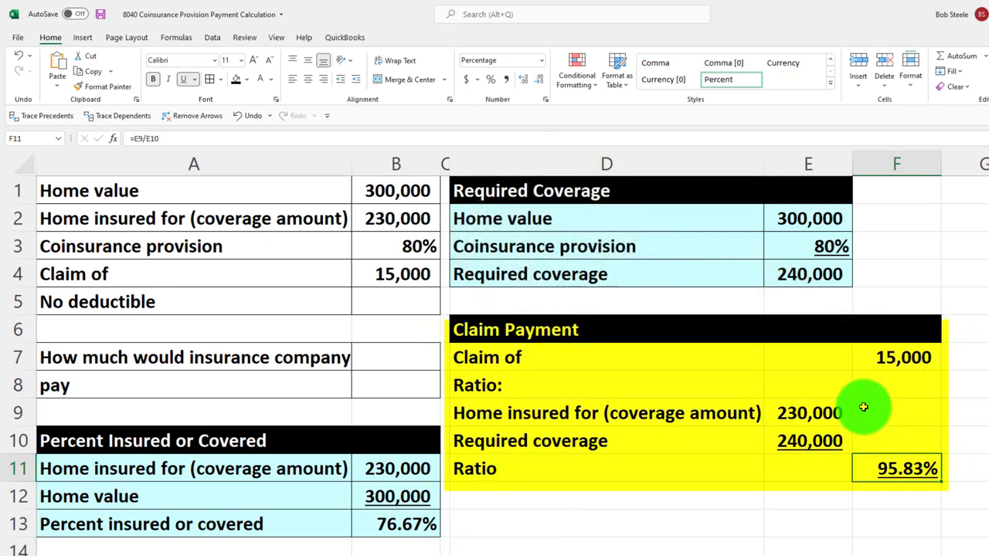
drag(543, 413, 533, 454)
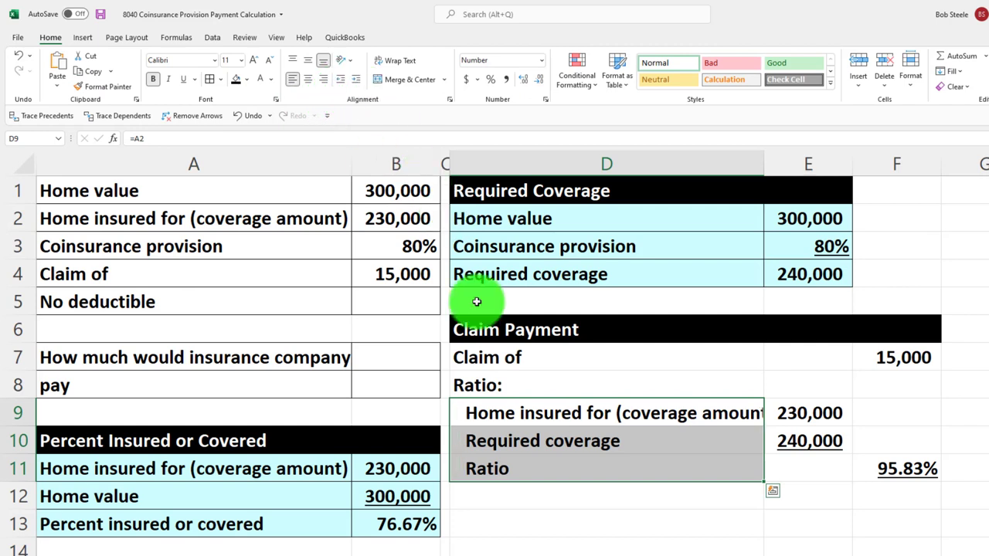
click(505, 465)
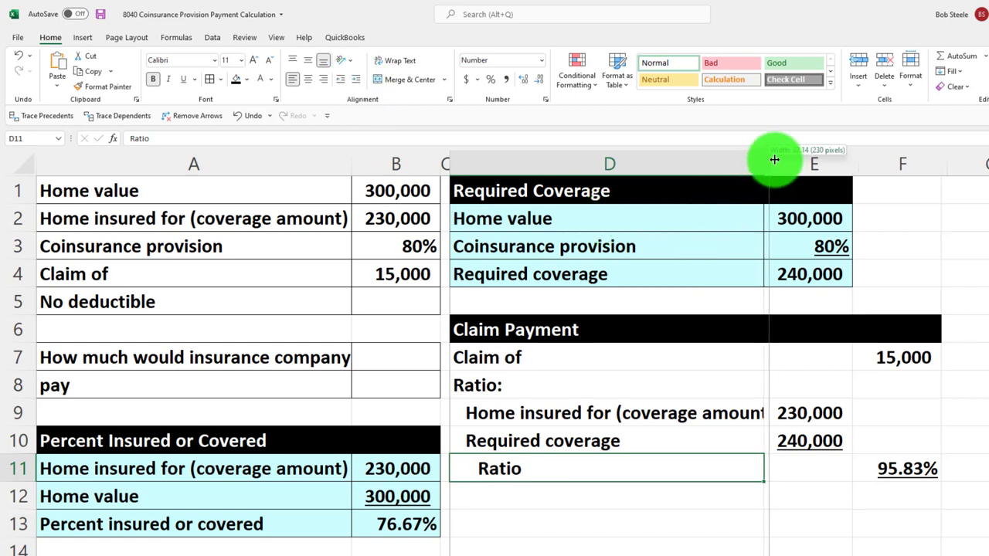
drag(775, 159, 778, 159)
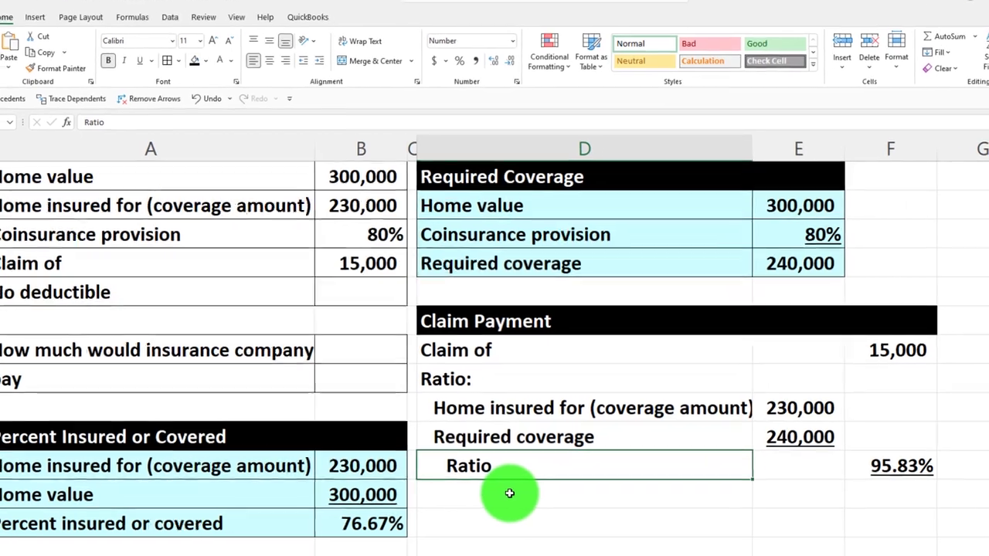
click(539, 496)
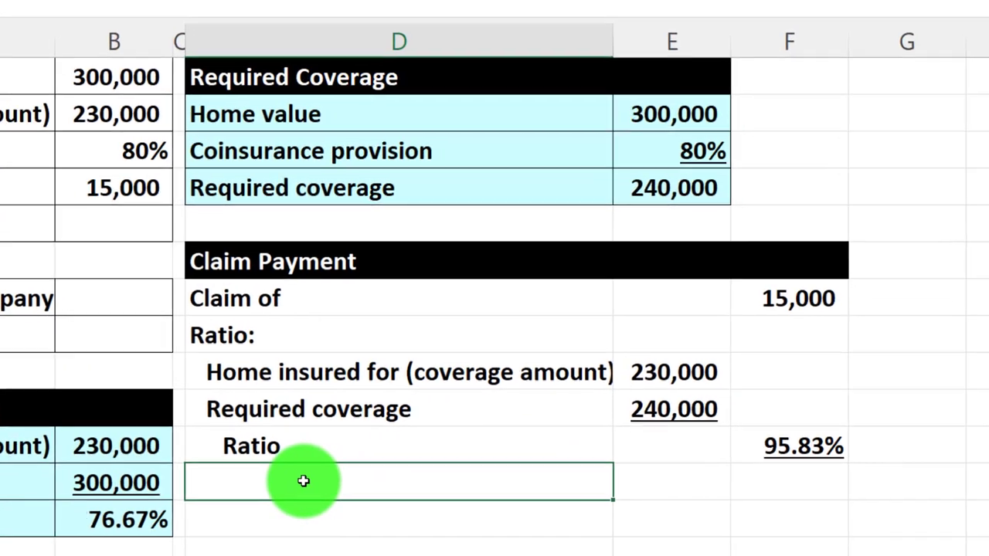
Add a Claim payment row with =F7*F11 giving 14,375, then select D8:F13.
text(Claim payment)
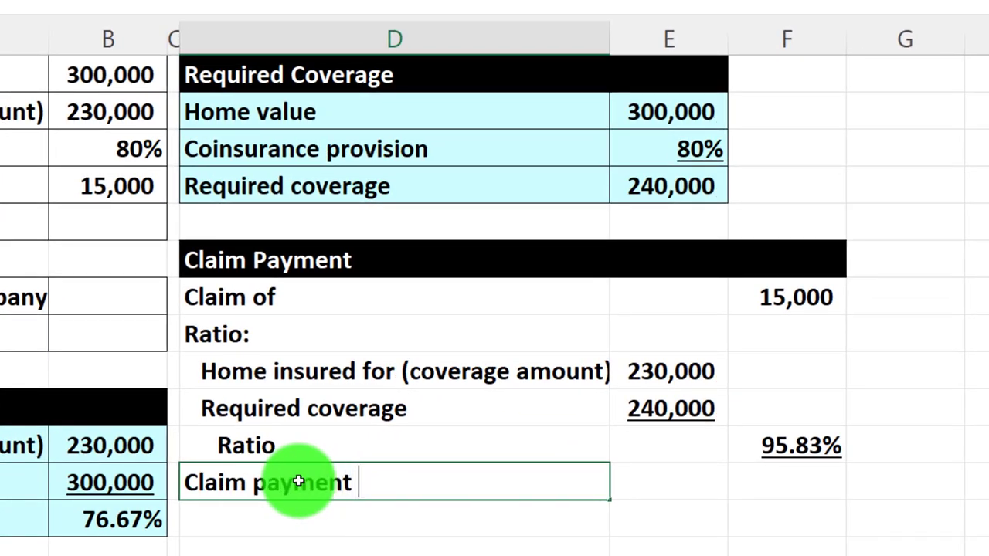
key(Tab)
key(Tab)
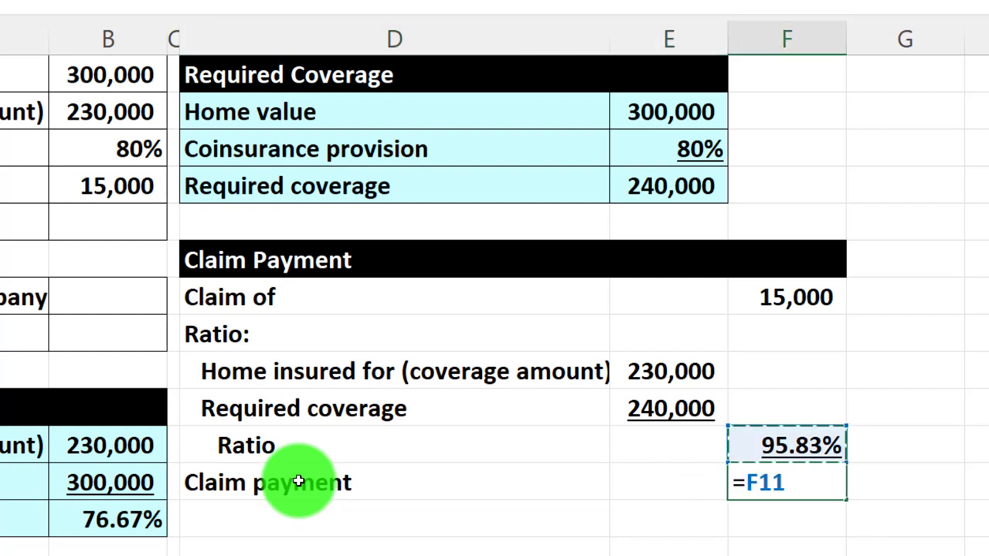
key(Up)
key(Up)
key(Up)
key(Up)
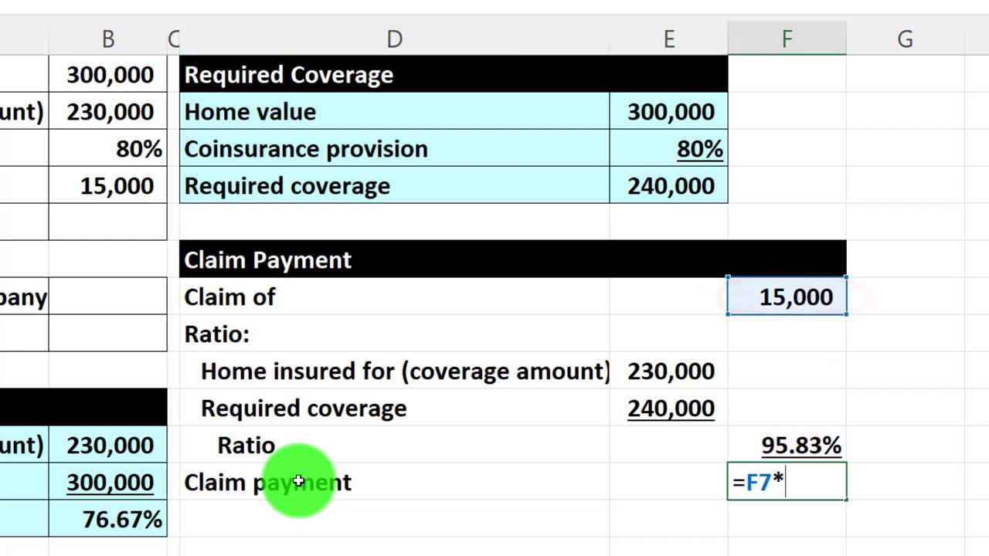
text(*)
key(Up)
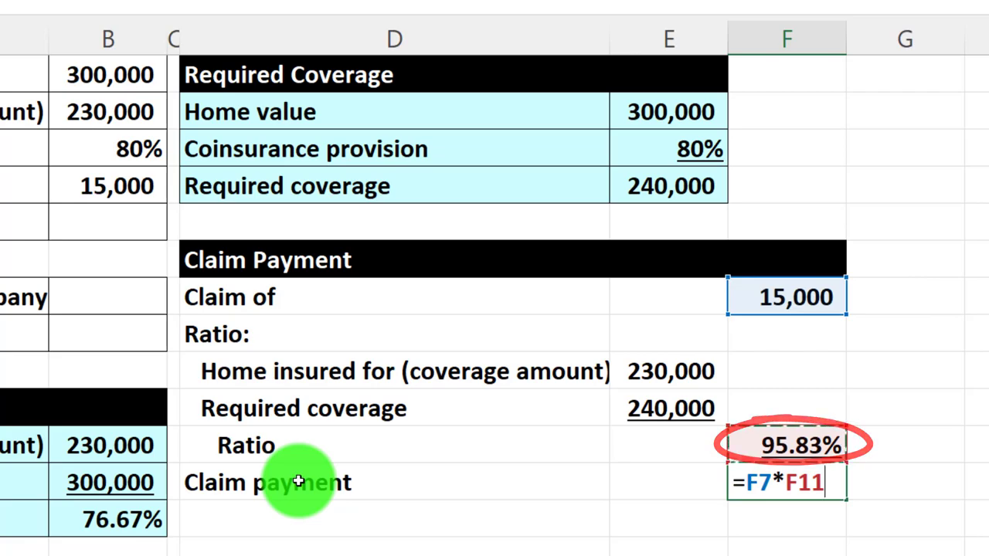
key(Return)
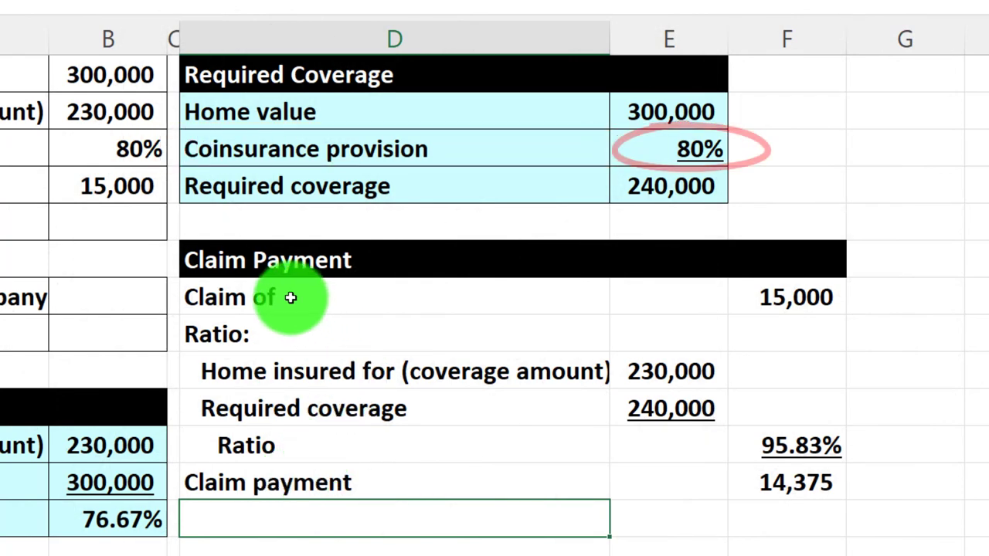
drag(289, 298, 599, 377)
drag(653, 395, 744, 466)
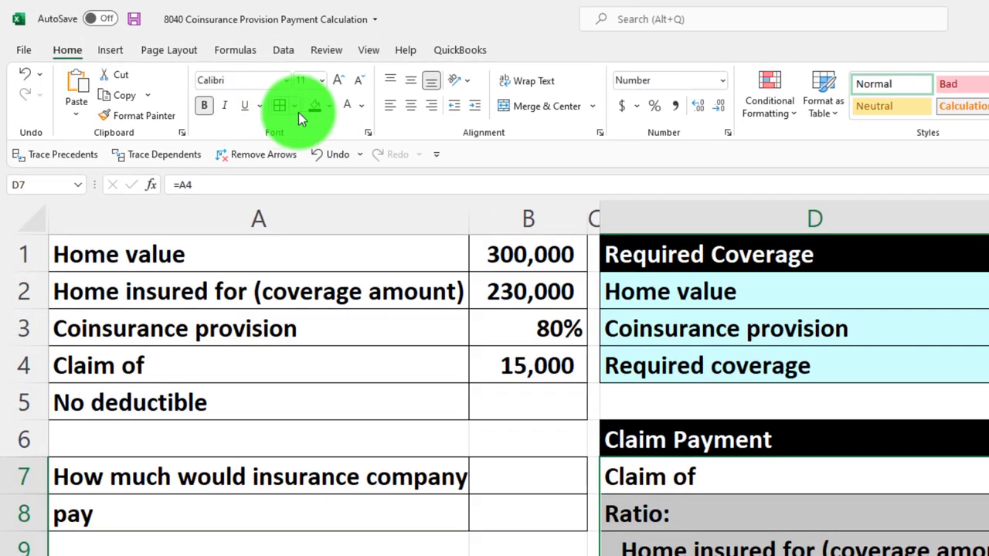
Shade the Claim Payment block D8:F13 with the recently used light blue fill.
click(329, 115)
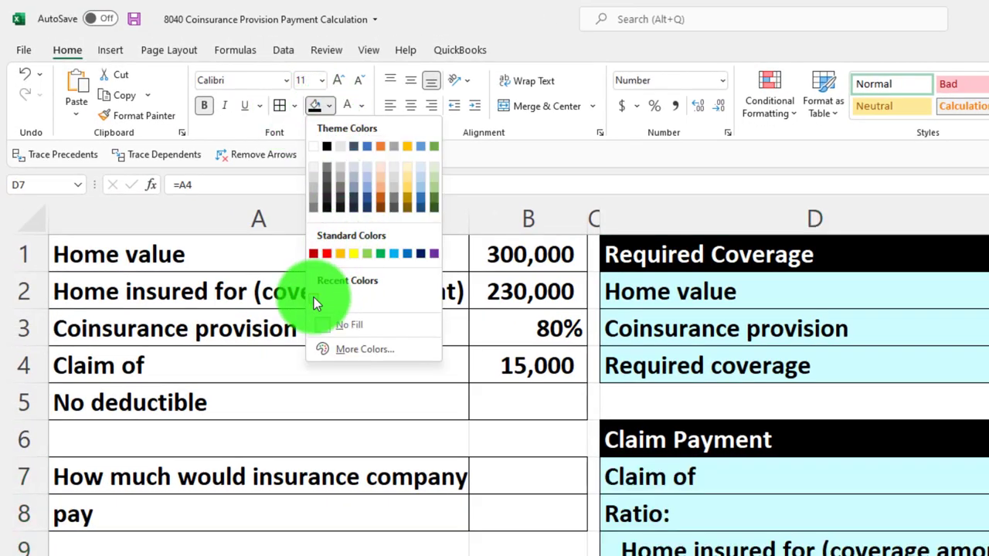
click(313, 297)
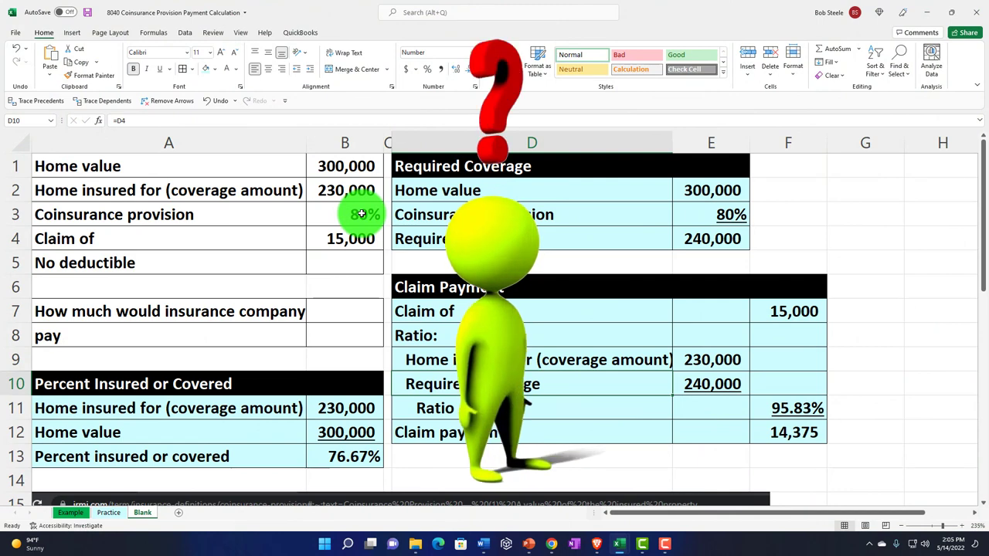
click(807, 405)
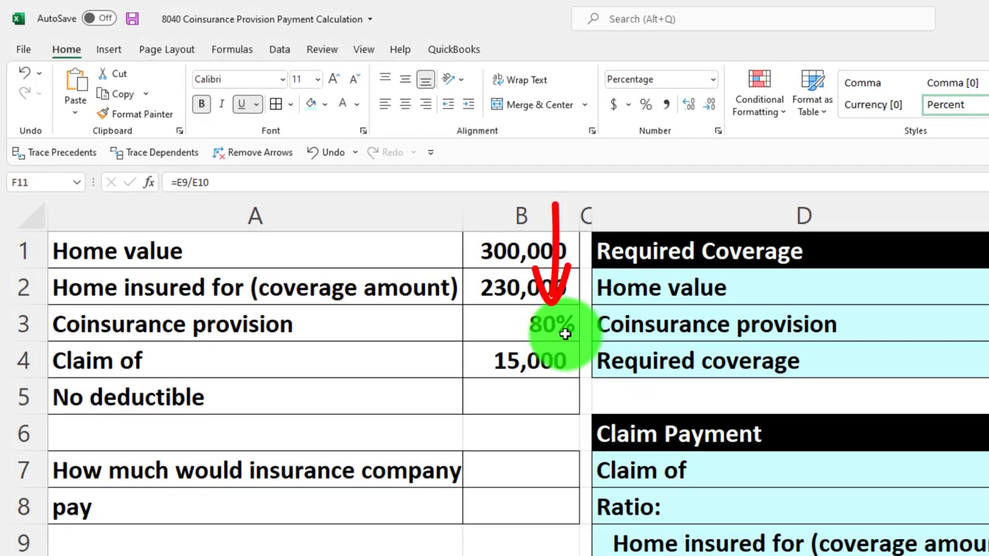
click(496, 305)
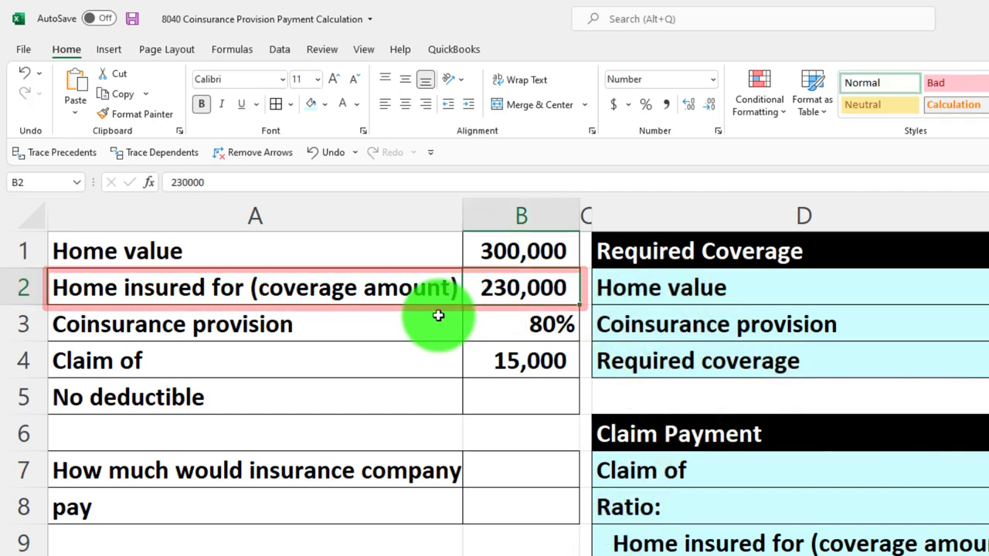
text(245,00)
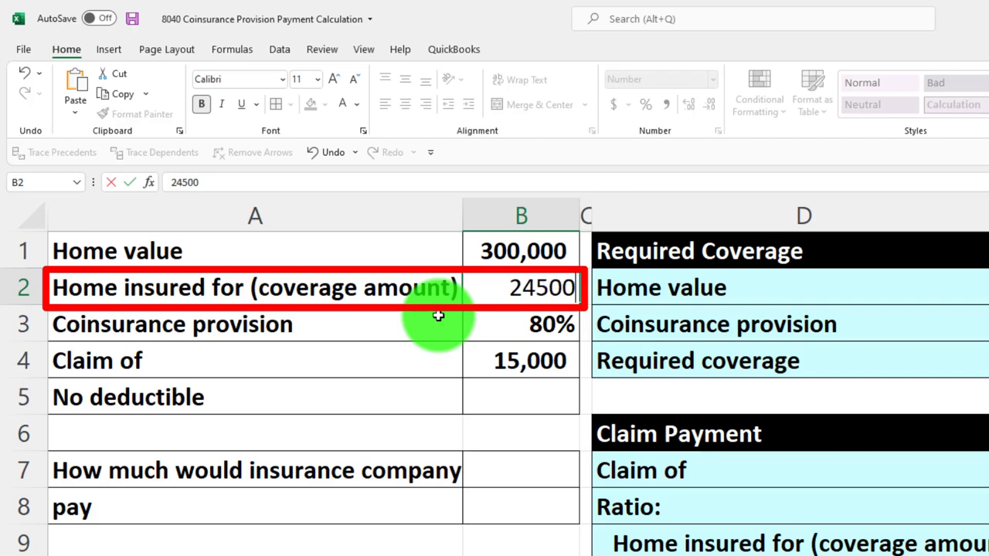
text(0)
key(Return)
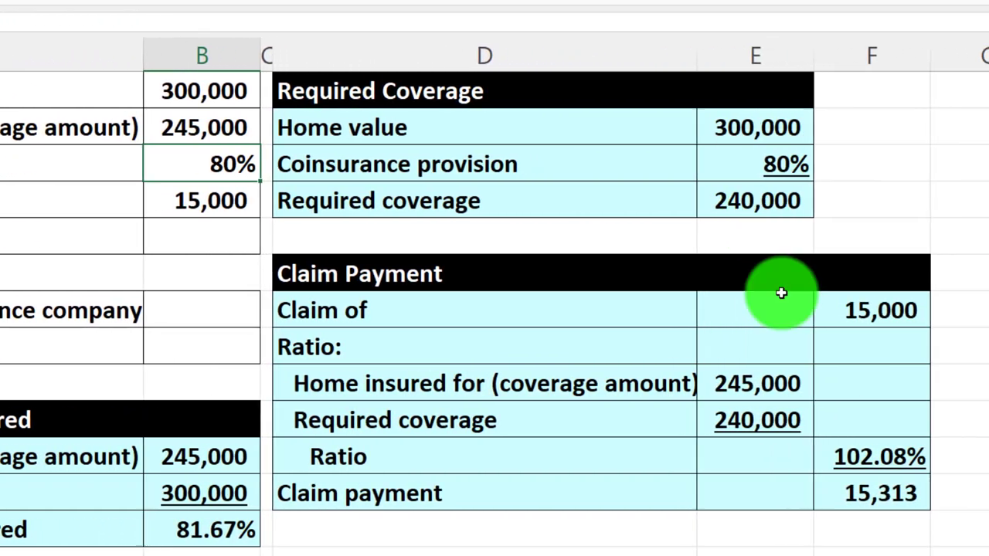
click(881, 491)
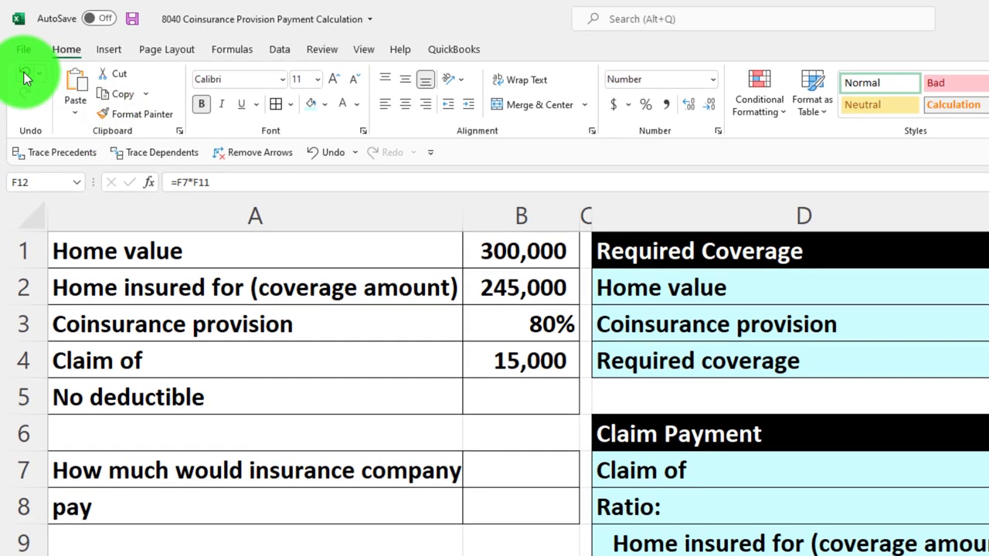
click(25, 78)
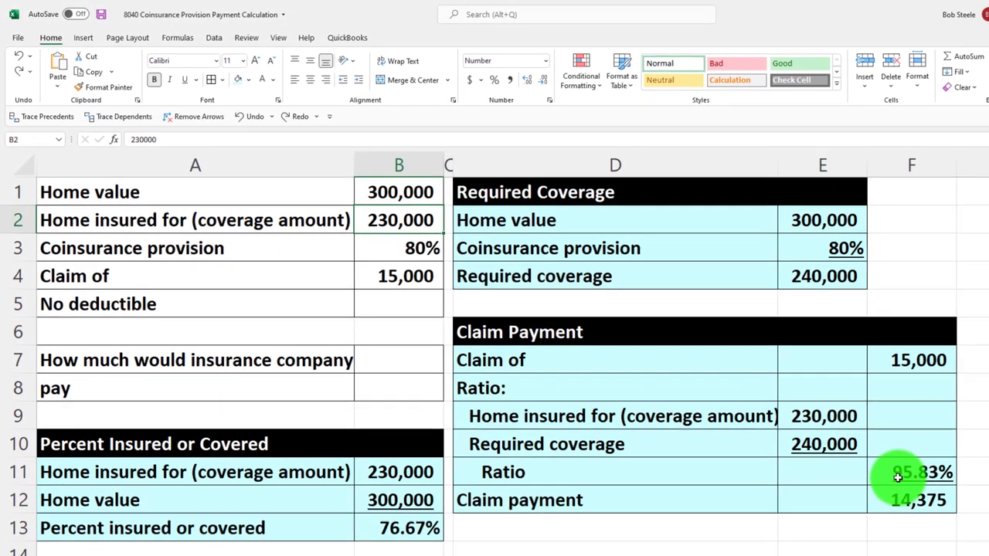
click(931, 497)
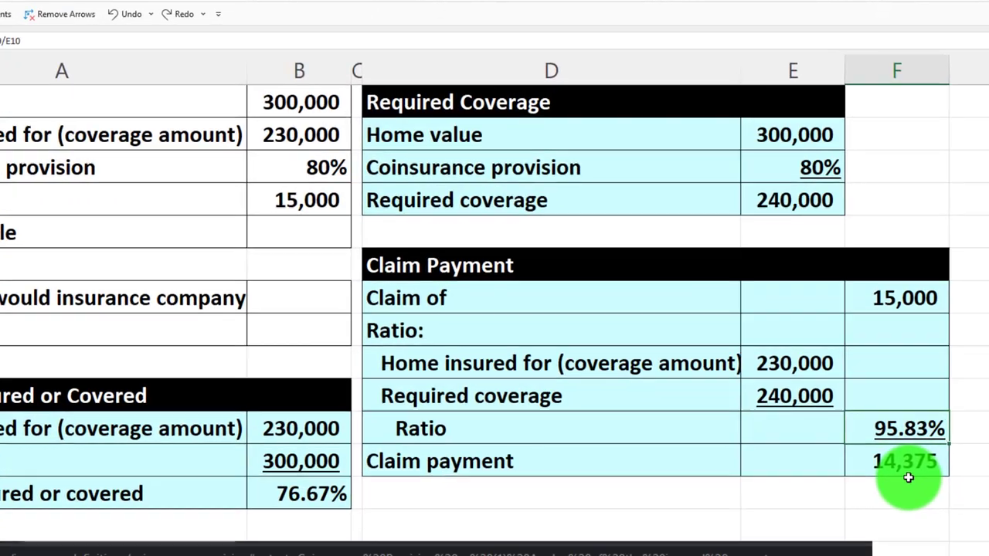
Rewrite the F11 ratio as =IF(E9/E10>1,1,E9/E10) so it never exceeds 1.
text(=if)
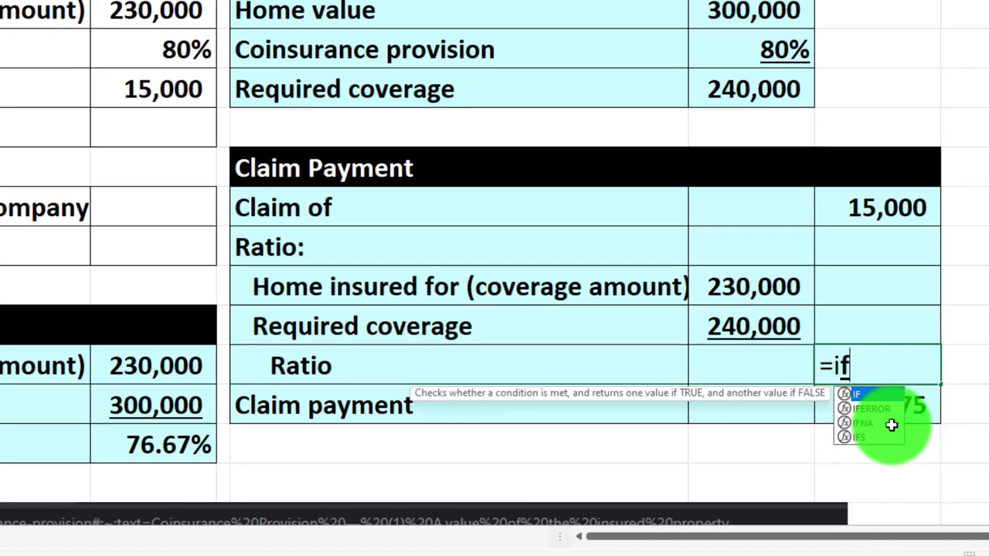
text(()
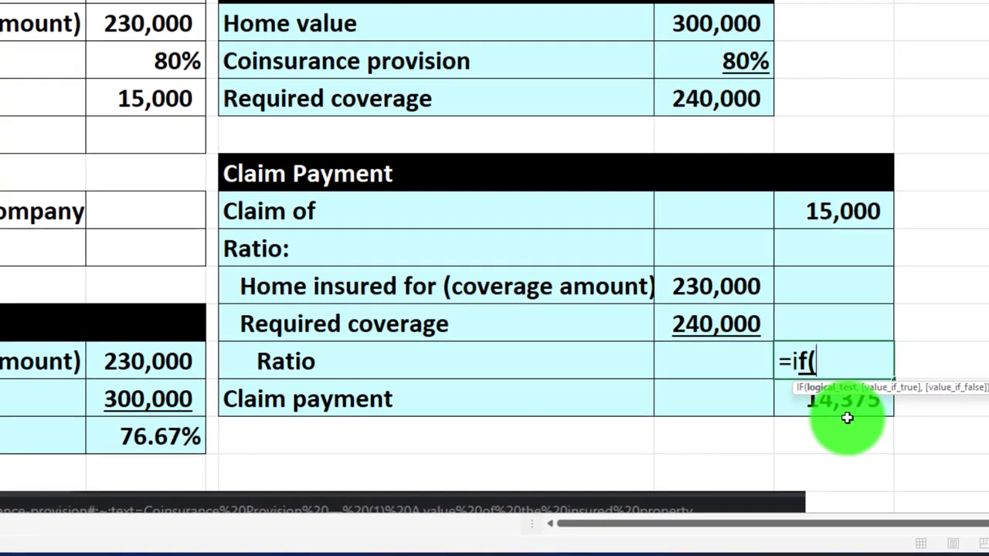
key(Up)
key(Up)
key(Left)
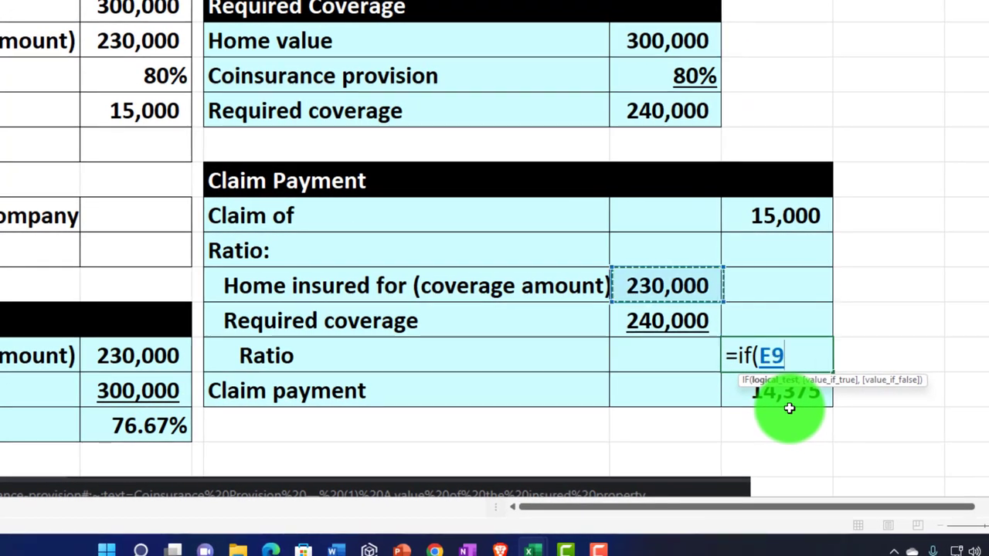
text(/)
key(Up)
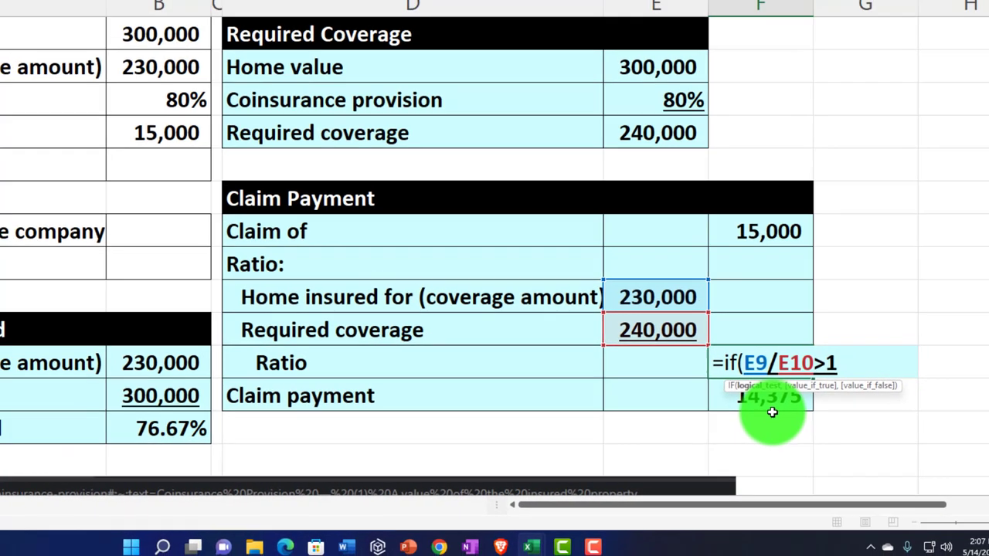
text(,)
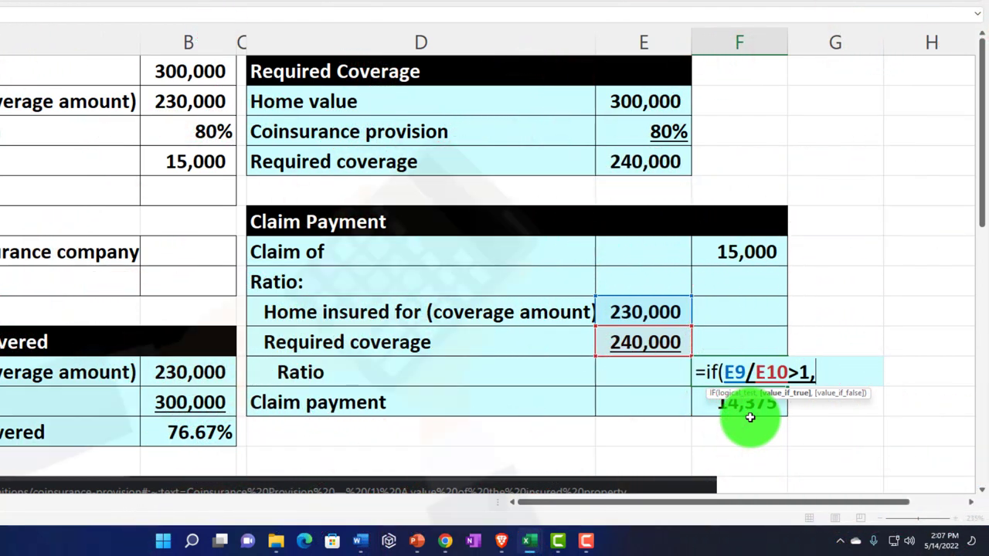
text(1,)
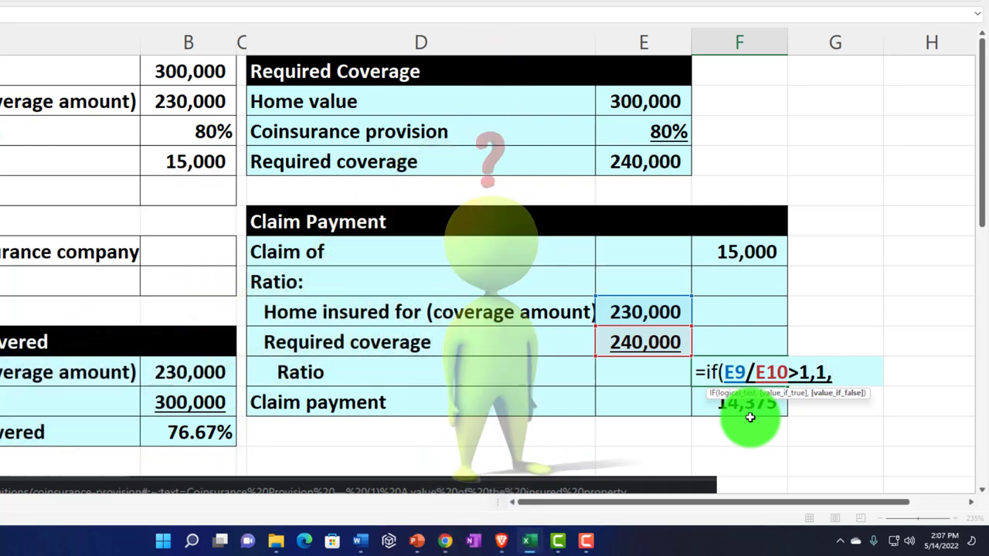
click(652, 310)
text(/)
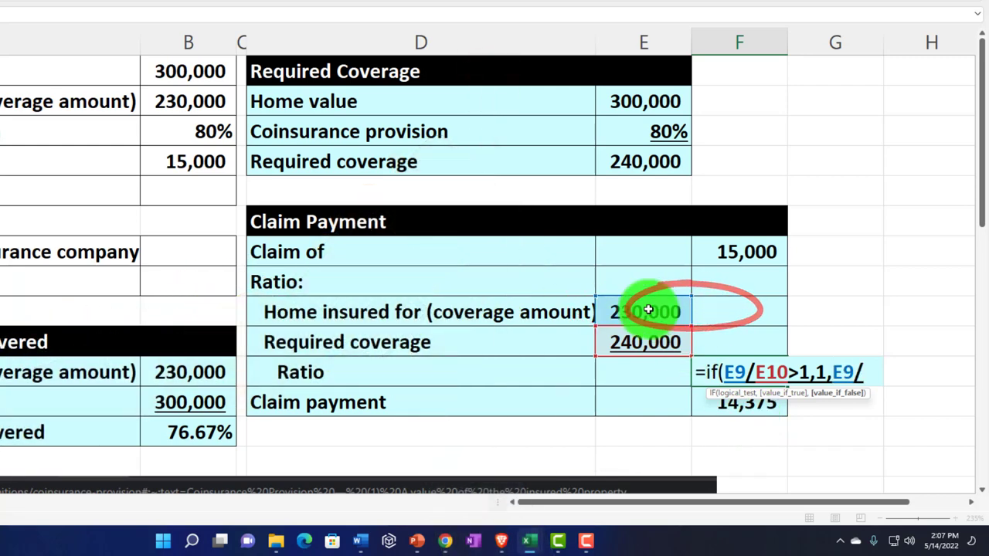
click(642, 334)
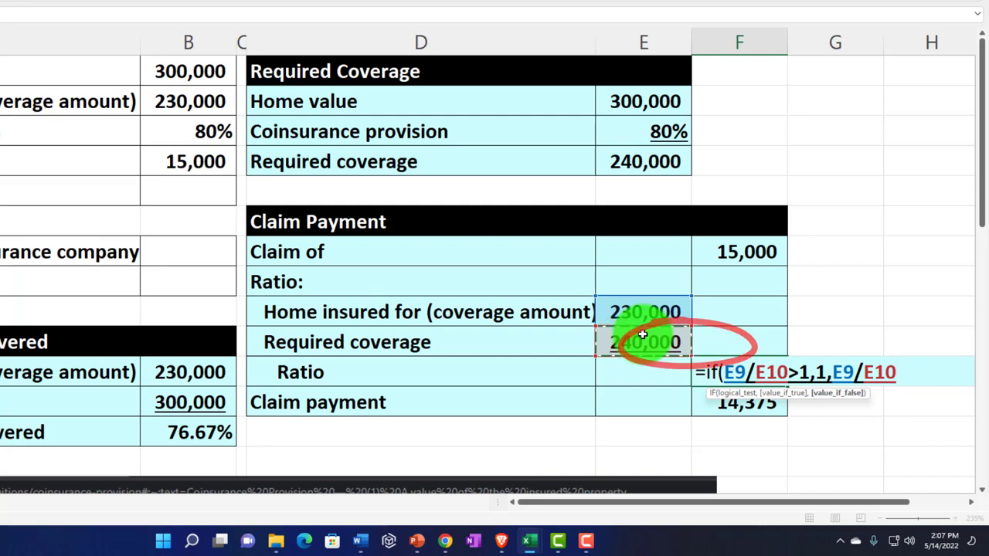
text())
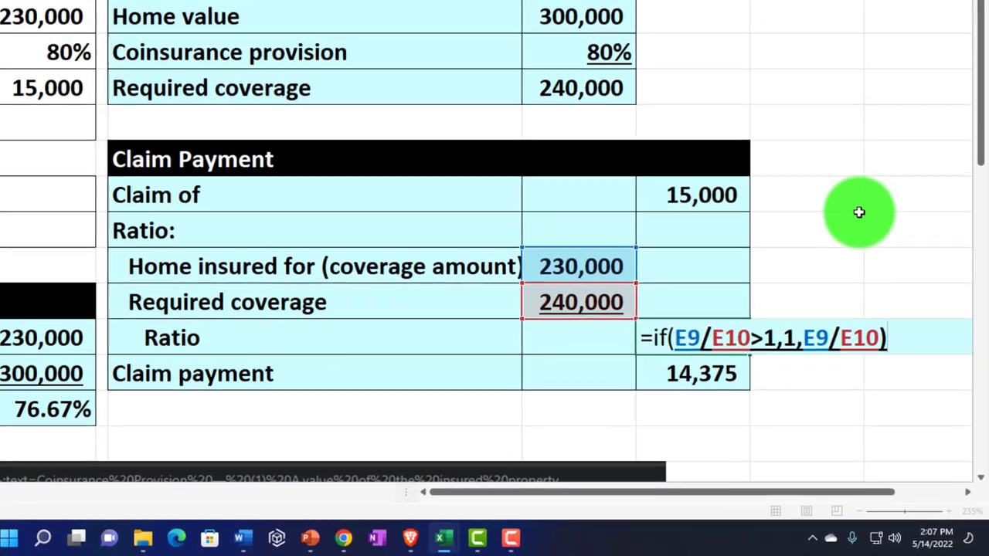
key(Return)
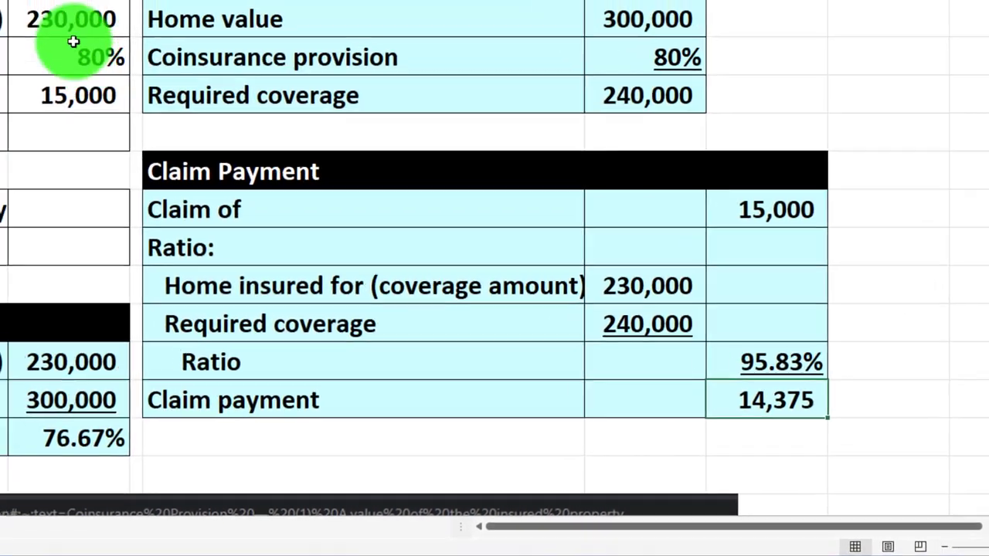
Set the coverage amount in B2 to 248,000 and confirm the Ratio caps at 100.00%.
click(210, 83)
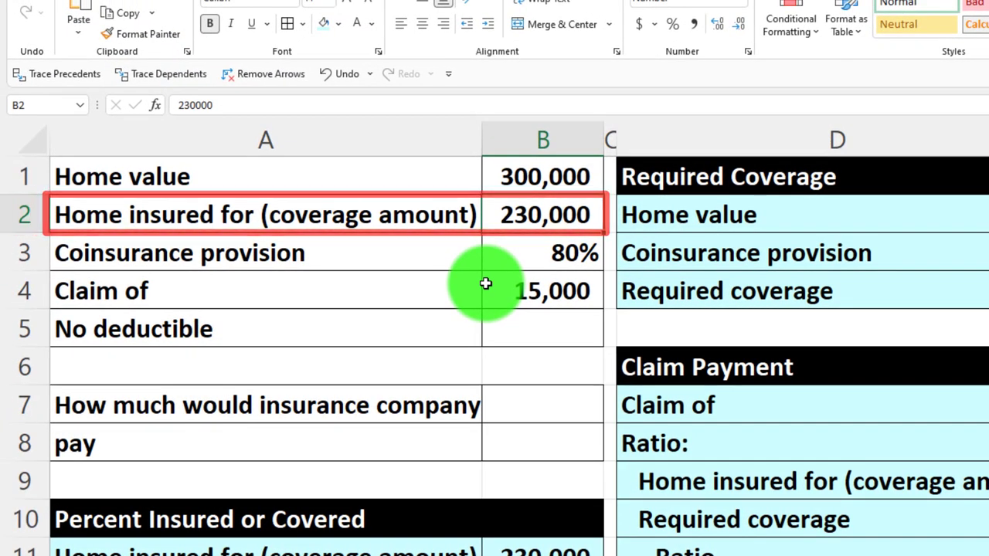
text(248,000)
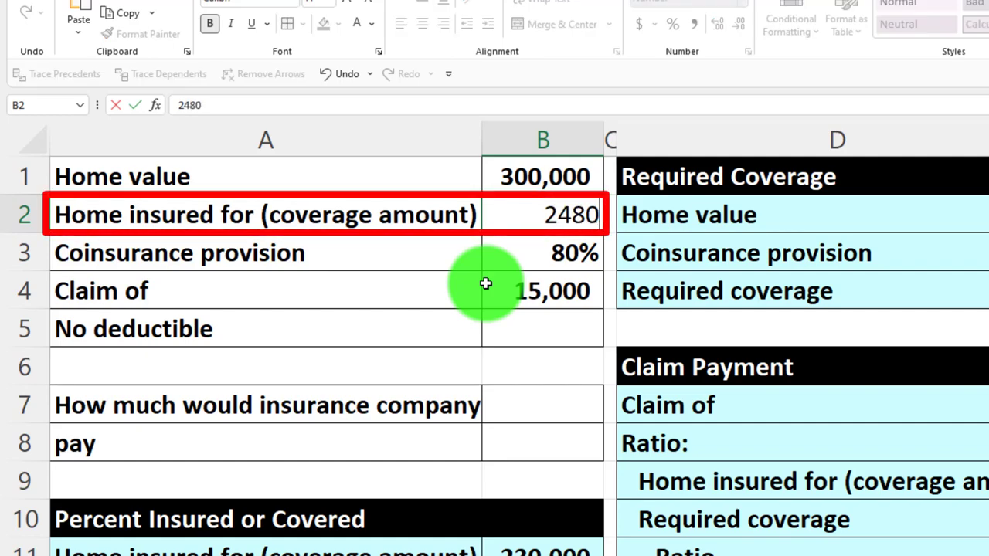
key(Return)
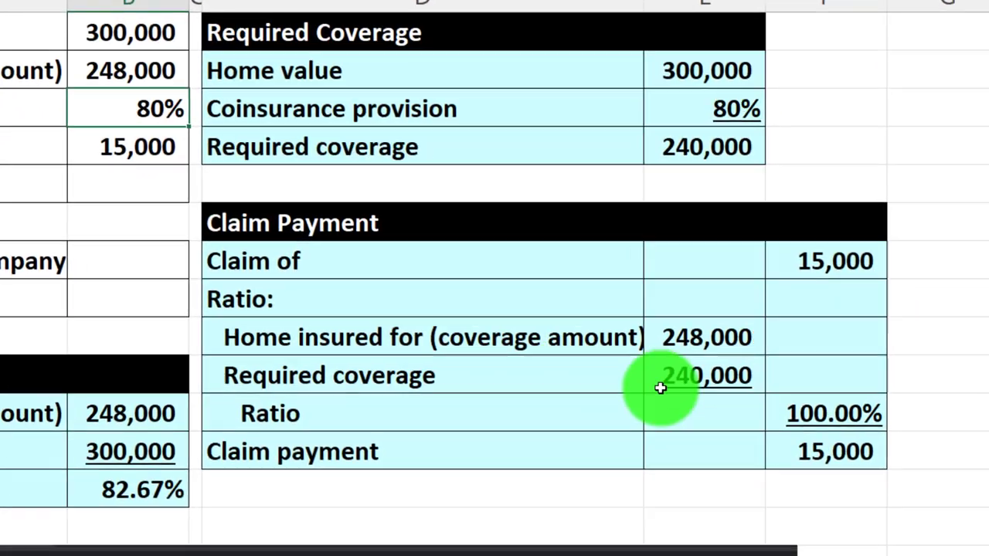
click(693, 367)
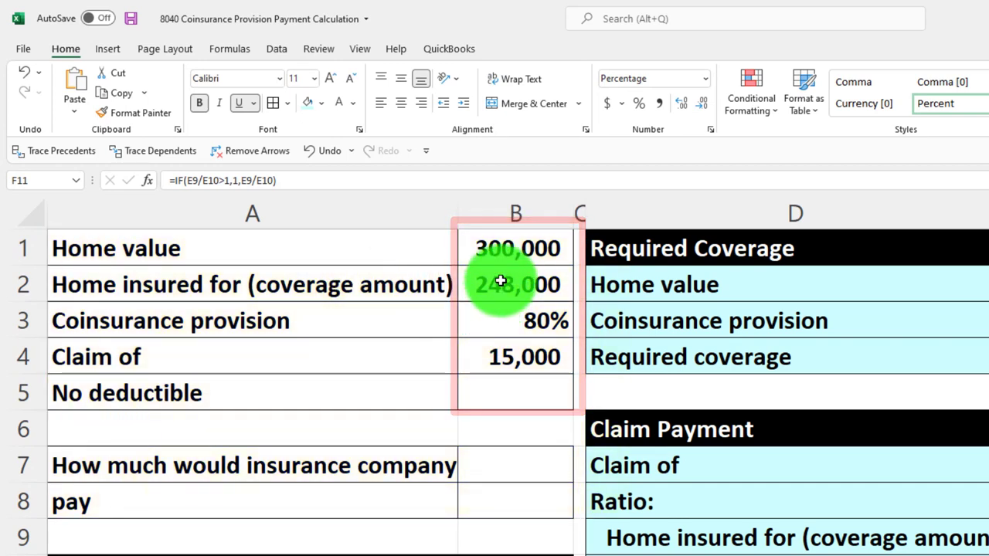
Change the coverage amount to 230,000, then to 200,000.
click(493, 287)
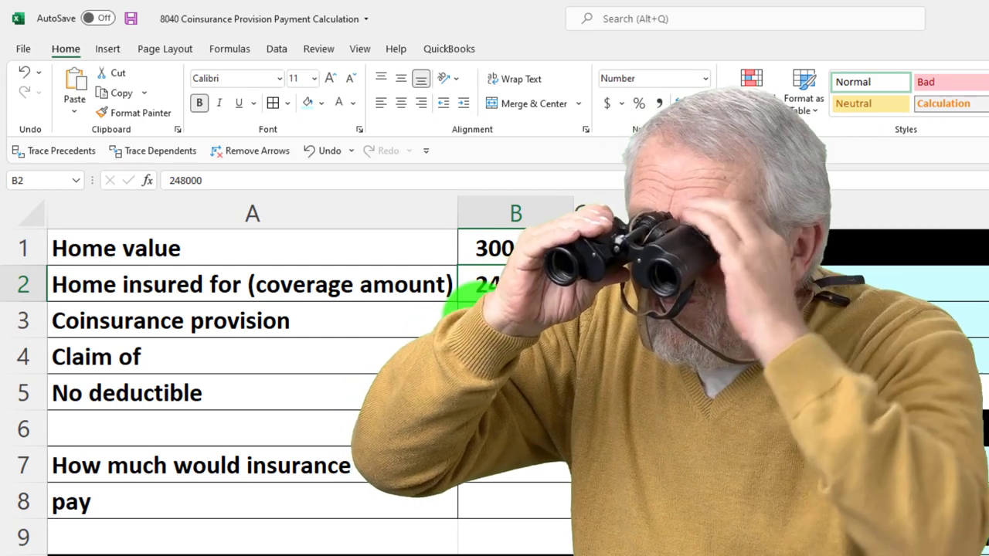
key(BackSpace)
key(BackSpace)
key(BackSpace)
key(BackSpace)
key(BackSpace)
key(BackSpace)
text(230000)
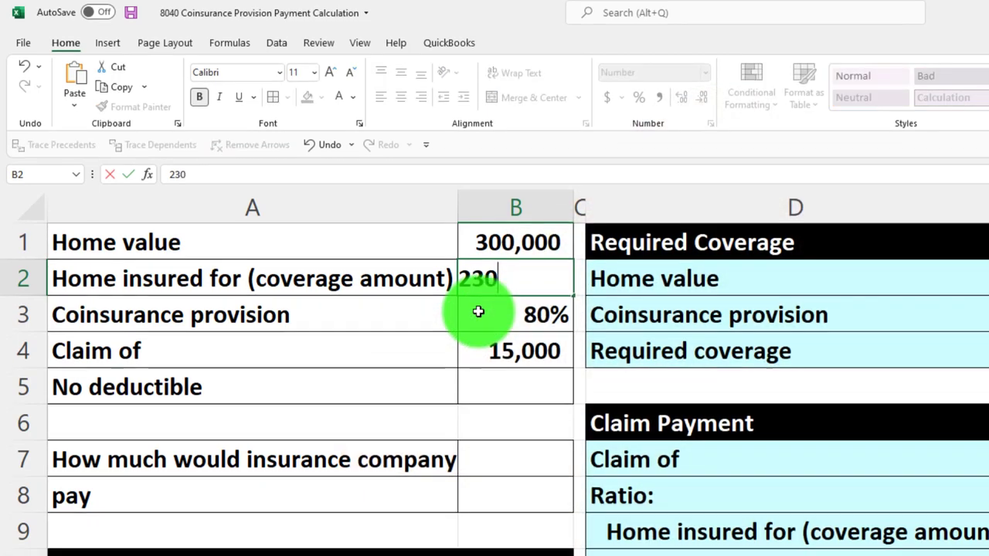
key(Return)
key(Up)
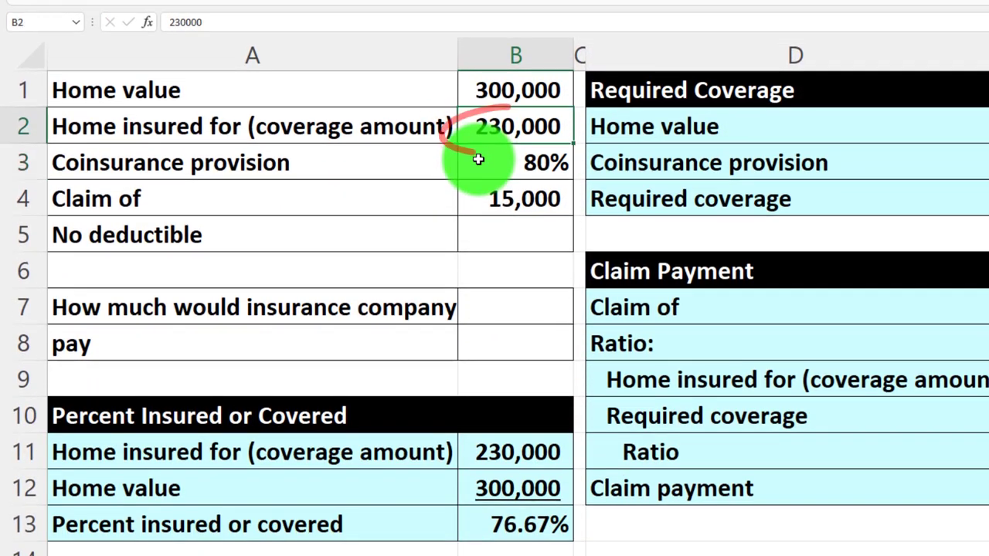
text(200,000)
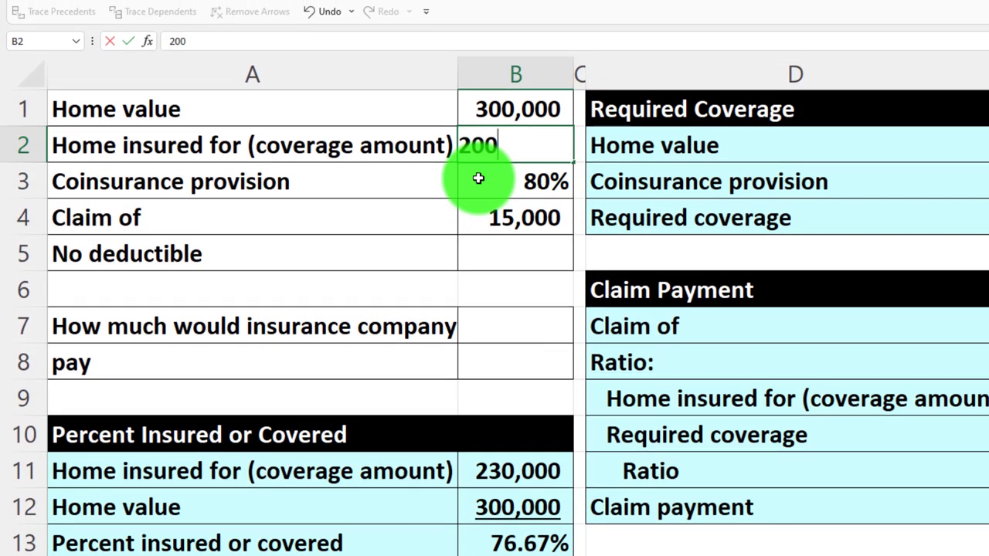
key(Return)
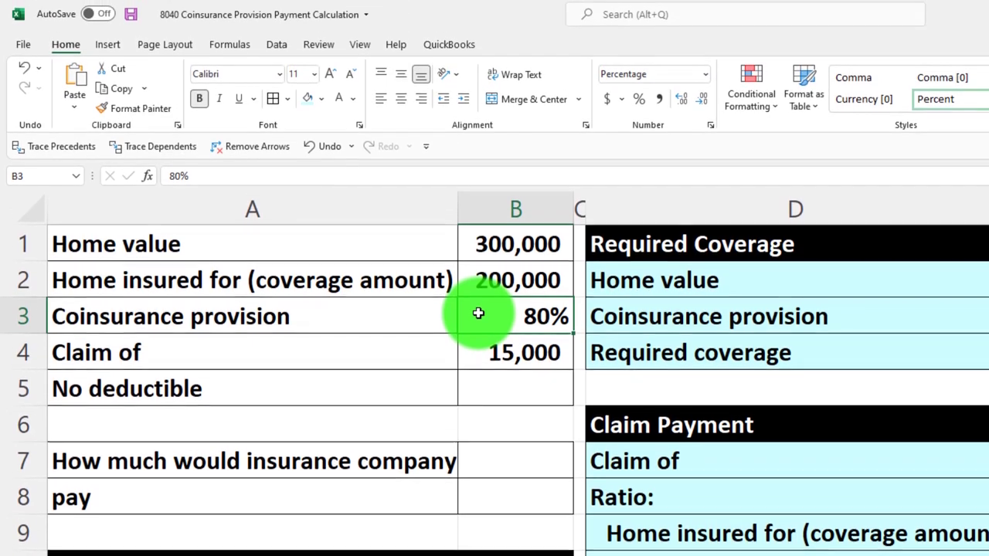